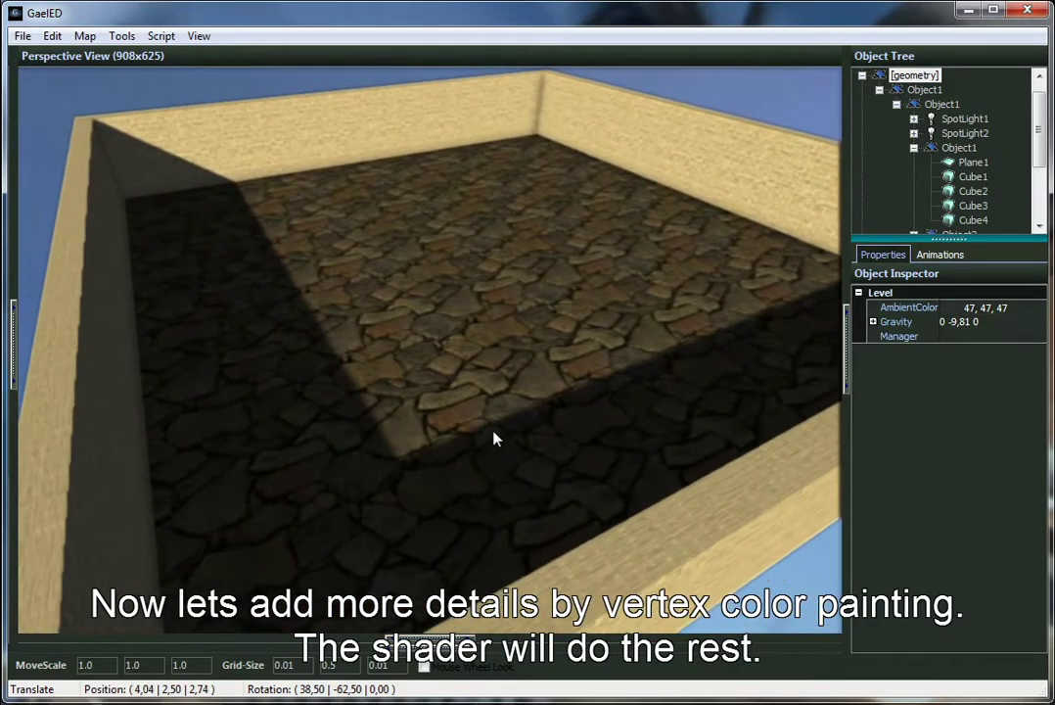
Open the Vertex Color tool for the ground plane and leave only the red channel enabled.
{"action": "left_click", "coordinate": [495, 436]}
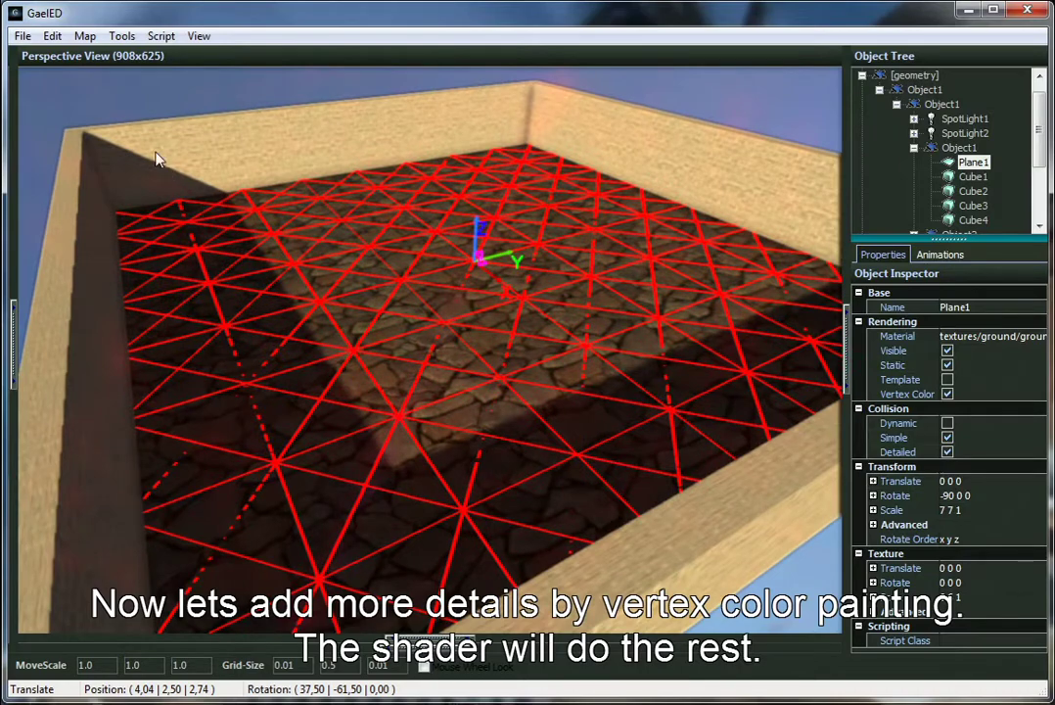
{"action": "left_click", "coordinate": [121, 37]}
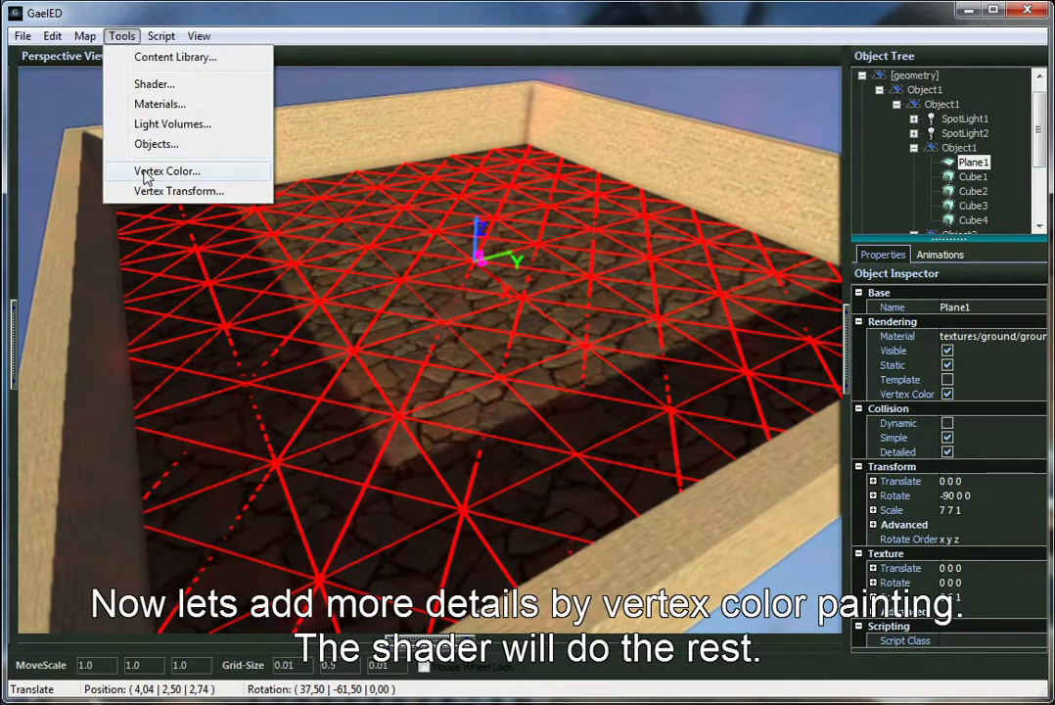
{"action": "left_click", "coordinate": [145, 172]}
{"action": "left_click", "coordinate": [288, 510]}
{"action": "left_click", "coordinate": [236, 510]}
{"action": "left_click", "coordinate": [190, 510]}
Paint sand between and over the stones in the shaded part of the ground plane.
{"action": "right_click_drag", "start_coordinate": [474, 436], "coordinate": [219, 443]}
{"action": "key", "text": "d"}
{"action": "key", "text": "s"}
{"action": "left_click_drag", "start_coordinate": [221, 420], "coordinate": [202, 423]}
{"action": "right_click_drag", "start_coordinate": [443, 433], "coordinate": [433, 441]}
{"action": "key", "text": "d"}
{"action": "mouse_move", "coordinate": [453, 497]}
{"action": "left_mouse_down"}
{"action": "mouse_move", "coordinate": [425, 468]}
{"action": "mouse_move", "coordinate": [384, 308]}
{"action": "mouse_move", "coordinate": [323, 244]}
{"action": "mouse_move", "coordinate": [321, 208]}
{"action": "left_mouse_up"}
{"action": "mouse_move", "coordinate": [438, 328]}
{"action": "right_mouse_down"}
{"action": "mouse_move", "coordinate": [451, 374]}
{"action": "mouse_move", "coordinate": [442, 346]}
{"action": "right_mouse_up"}
{"action": "key", "text": "d"}
{"action": "key", "text": "w"}
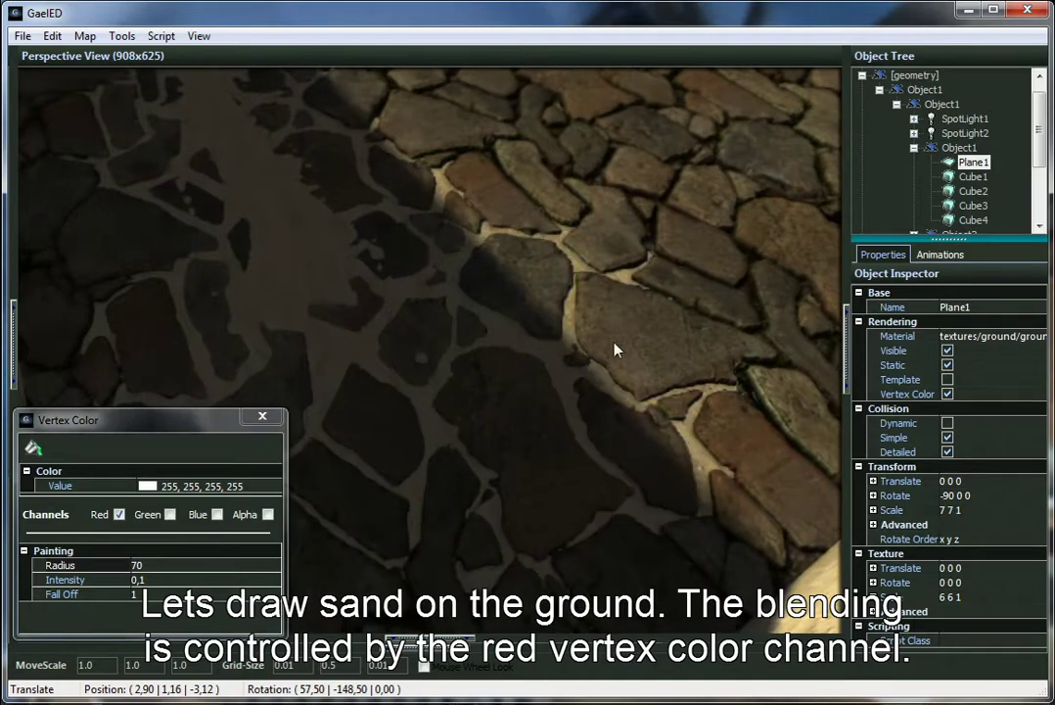
Paint broad patches of sand across the sunlit stone floor and along the walls.
{"action": "left_click_drag", "start_coordinate": [614, 349], "coordinate": [758, 156]}
{"action": "right_click_drag", "start_coordinate": [759, 156], "coordinate": [683, 228]}
{"action": "mouse_move", "coordinate": [655, 384]}
{"action": "left_mouse_down"}
{"action": "mouse_move", "coordinate": [523, 365]}
{"action": "mouse_move", "coordinate": [337, 365]}
{"action": "mouse_move", "coordinate": [489, 533]}
{"action": "left_mouse_up"}
{"action": "mouse_move", "coordinate": [489, 533]}
{"action": "right_mouse_down"}
{"action": "mouse_move", "coordinate": [591, 486]}
{"action": "mouse_move", "coordinate": [502, 511]}
{"action": "mouse_move", "coordinate": [607, 440]}
{"action": "mouse_move", "coordinate": [537, 438]}
{"action": "right_mouse_up"}
{"action": "mouse_move", "coordinate": [266, 348]}
{"action": "left_mouse_down"}
{"action": "mouse_move", "coordinate": [421, 464]}
{"action": "mouse_move", "coordinate": [585, 508]}
{"action": "left_mouse_up"}
{"action": "right_click_drag", "start_coordinate": [585, 507], "coordinate": [509, 484]}
{"action": "mouse_move", "coordinate": [509, 484]}
{"action": "left_mouse_down"}
{"action": "mouse_move", "coordinate": [378, 328]}
{"action": "mouse_move", "coordinate": [466, 412]}
{"action": "left_mouse_up"}
{"action": "right_click_drag", "start_coordinate": [465, 419], "coordinate": [624, 459]}
{"action": "left_click_drag", "start_coordinate": [625, 459], "coordinate": [405, 267]}
{"action": "mouse_move", "coordinate": [405, 267]}
{"action": "right_mouse_down"}
{"action": "mouse_move", "coordinate": [428, 240]}
{"action": "mouse_move", "coordinate": [411, 238]}
{"action": "right_mouse_up"}
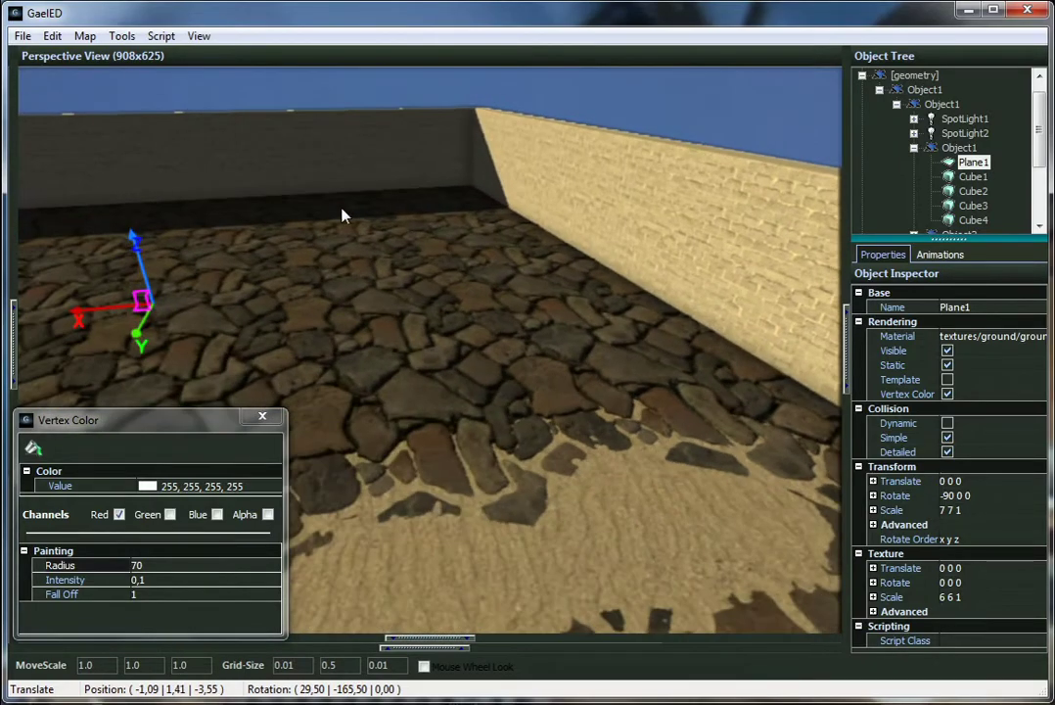
{"action": "mouse_move", "coordinate": [451, 212]}
{"action": "left_mouse_down"}
{"action": "mouse_move", "coordinate": [631, 346]}
{"action": "mouse_move", "coordinate": [457, 258]}
{"action": "left_mouse_up"}
{"action": "right_click_drag", "start_coordinate": [325, 219], "coordinate": [347, 290]}
{"action": "scroll", "coordinate": [347, 289], "scroll_direction": "down", "scroll_amount": 3}
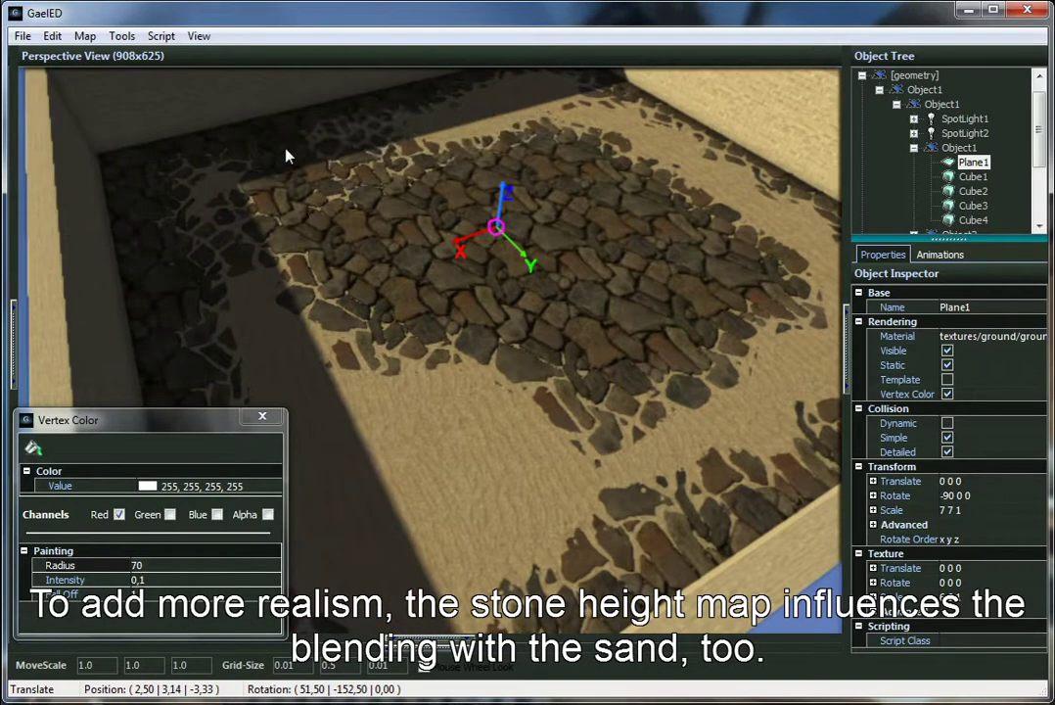
Spread more red-channel sand over the shaded corner and edge, and into the central stone area.
{"action": "mouse_move", "coordinate": [306, 183]}
{"action": "left_mouse_down"}
{"action": "mouse_move", "coordinate": [460, 254]}
{"action": "mouse_move", "coordinate": [617, 223]}
{"action": "mouse_move", "coordinate": [462, 323]}
{"action": "mouse_move", "coordinate": [141, 176]}
{"action": "left_mouse_up"}
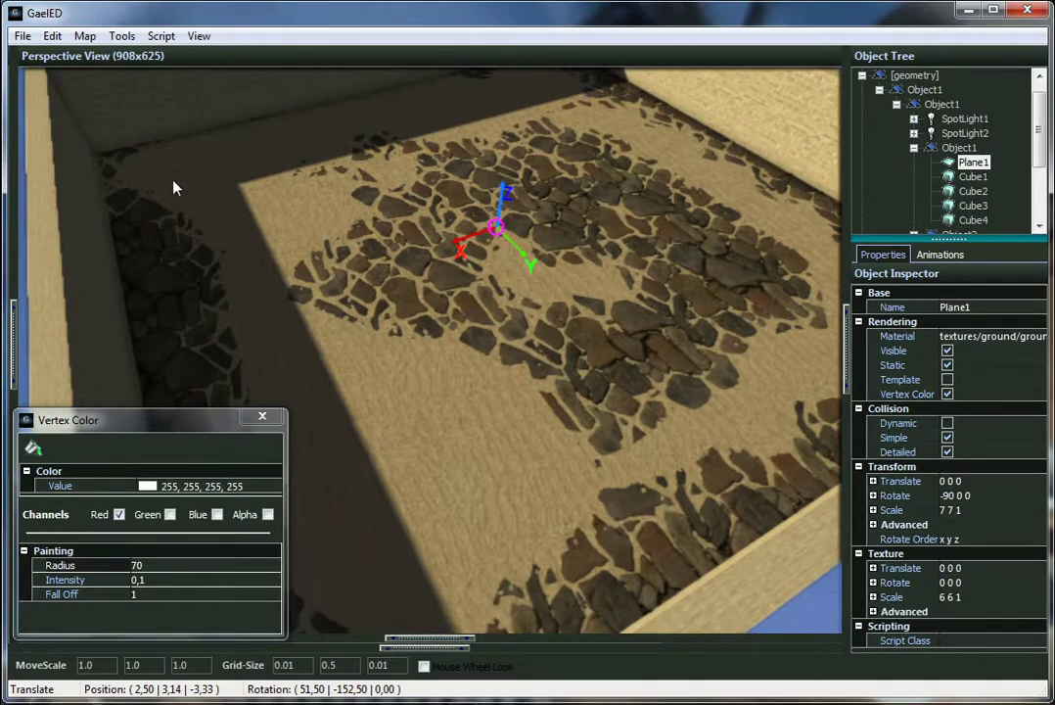
{"action": "left_click_drag", "start_coordinate": [104, 206], "coordinate": [190, 393]}
{"action": "right_click_drag", "start_coordinate": [366, 396], "coordinate": [389, 423]}
{"action": "key", "text": "a"}
{"action": "left_click_drag", "start_coordinate": [386, 469], "coordinate": [416, 484]}
{"action": "right_click_drag", "start_coordinate": [415, 492], "coordinate": [478, 432]}
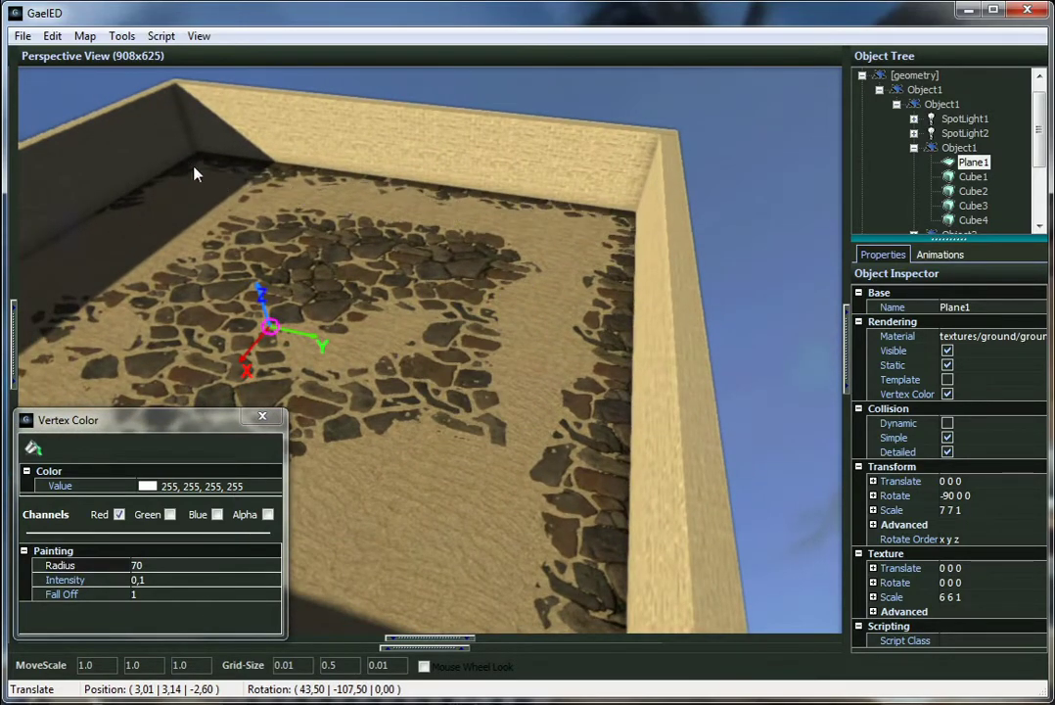
Switch painting to the green channel only and smooth the sand blending around the stones across the floor.
{"action": "right_click_drag", "start_coordinate": [250, 171], "coordinate": [166, 323]}
{"action": "left_click", "coordinate": [118, 514]}
{"action": "left_click", "coordinate": [169, 514]}
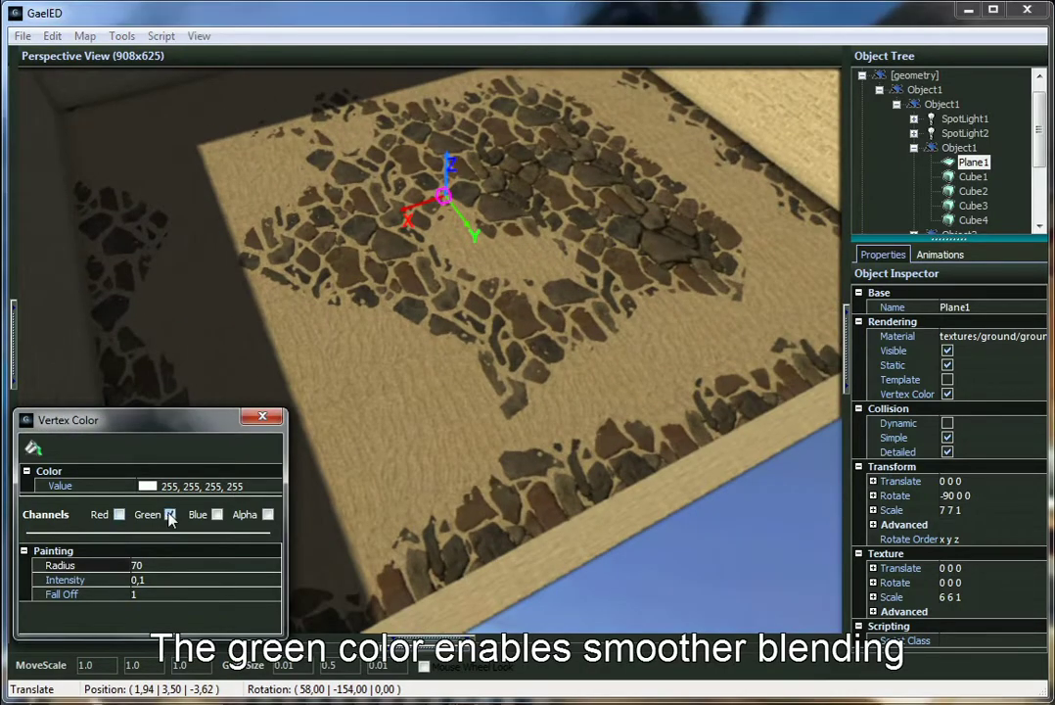
{"action": "mouse_move", "coordinate": [331, 179]}
{"action": "left_mouse_down"}
{"action": "mouse_move", "coordinate": [278, 225]}
{"action": "mouse_move", "coordinate": [306, 282]}
{"action": "mouse_move", "coordinate": [353, 320]}
{"action": "mouse_move", "coordinate": [333, 304]}
{"action": "mouse_move", "coordinate": [486, 346]}
{"action": "mouse_move", "coordinate": [318, 301]}
{"action": "mouse_move", "coordinate": [271, 228]}
{"action": "mouse_move", "coordinate": [295, 203]}
{"action": "mouse_move", "coordinate": [304, 207]}
{"action": "left_mouse_up"}
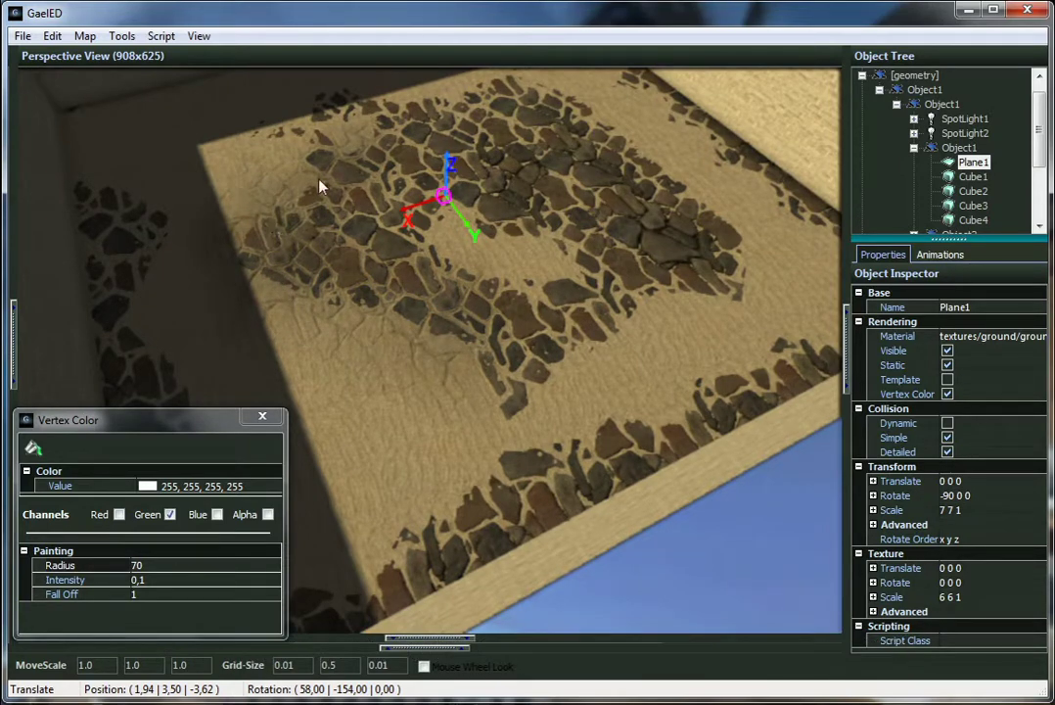
{"action": "mouse_move", "coordinate": [521, 335]}
{"action": "left_mouse_down"}
{"action": "mouse_move", "coordinate": [643, 308]}
{"action": "mouse_move", "coordinate": [636, 327]}
{"action": "mouse_move", "coordinate": [423, 281]}
{"action": "mouse_move", "coordinate": [423, 240]}
{"action": "mouse_move", "coordinate": [564, 276]}
{"action": "mouse_move", "coordinate": [690, 248]}
{"action": "mouse_move", "coordinate": [642, 317]}
{"action": "left_mouse_up"}
{"action": "right_click_drag", "start_coordinate": [466, 457], "coordinate": [428, 461]}
{"action": "left_click_drag", "start_coordinate": [423, 498], "coordinate": [448, 528]}
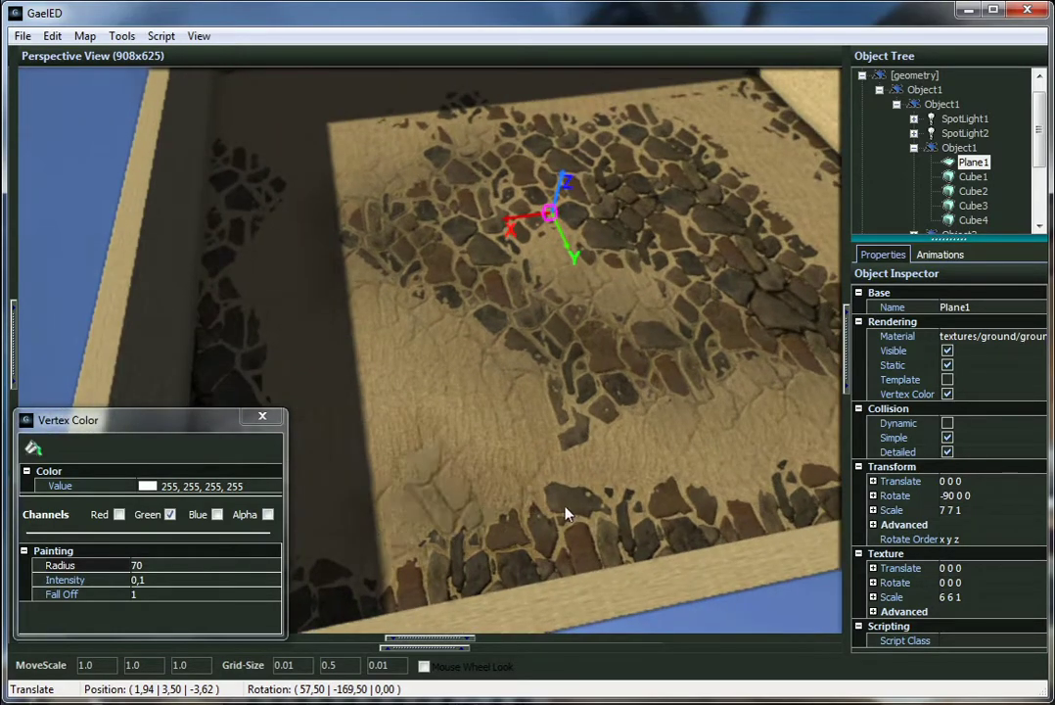
{"action": "right_click_drag", "start_coordinate": [402, 511], "coordinate": [333, 519]}
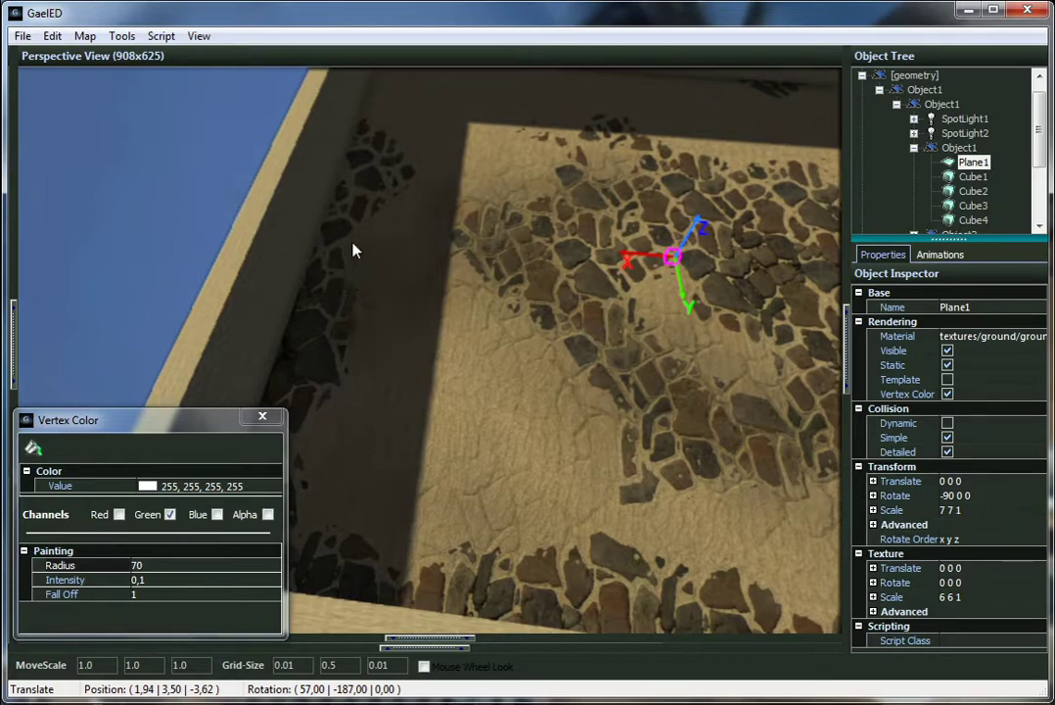
{"action": "right_click_drag", "start_coordinate": [377, 215], "coordinate": [450, 181]}
{"action": "mouse_move", "coordinate": [574, 228]}
{"action": "left_mouse_down"}
{"action": "mouse_move", "coordinate": [693, 309]}
{"action": "mouse_move", "coordinate": [655, 289]}
{"action": "mouse_move", "coordinate": [704, 322]}
{"action": "mouse_move", "coordinate": [721, 349]}
{"action": "left_mouse_up"}
{"action": "right_click_drag", "start_coordinate": [671, 288], "coordinate": [730, 292]}
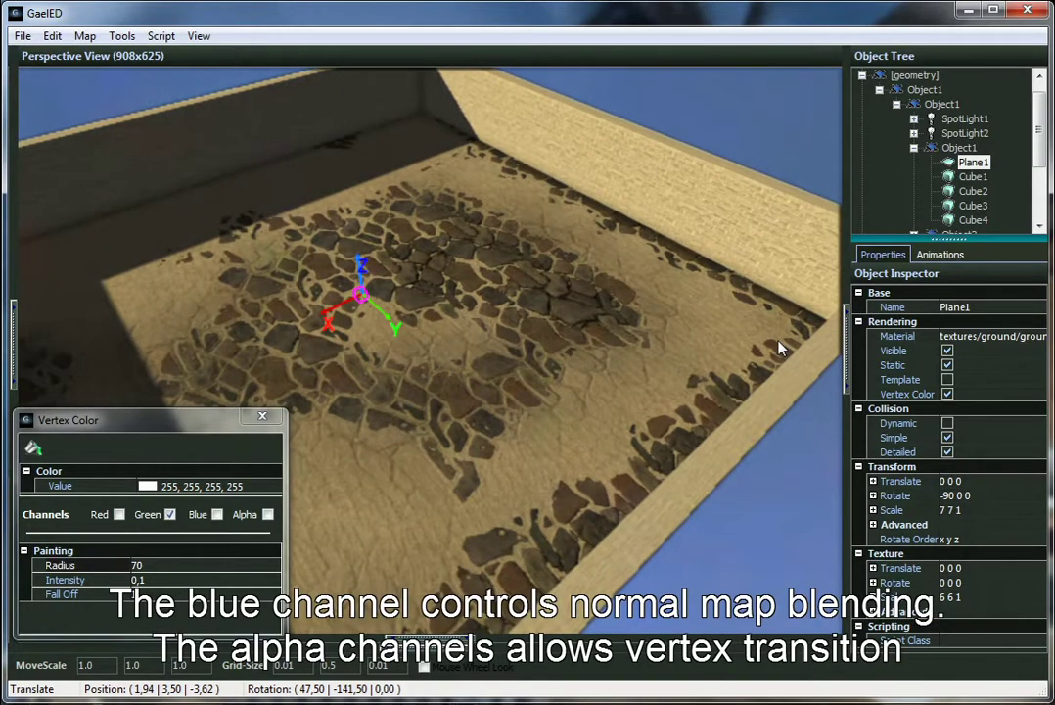
Switch painting to the blue channel only and paint normal map blending on the sand around the stones.
{"action": "left_click", "coordinate": [171, 513]}
{"action": "left_click", "coordinate": [217, 514]}
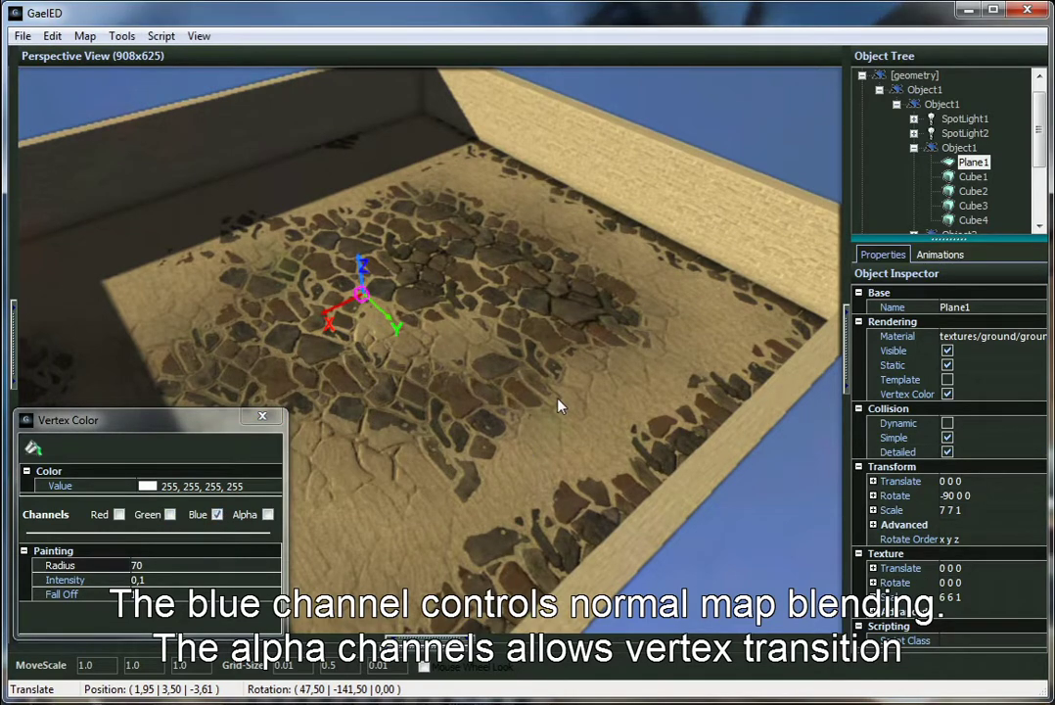
{"action": "right_click_drag", "start_coordinate": [558, 399], "coordinate": [374, 390]}
{"action": "key", "text": "a"}
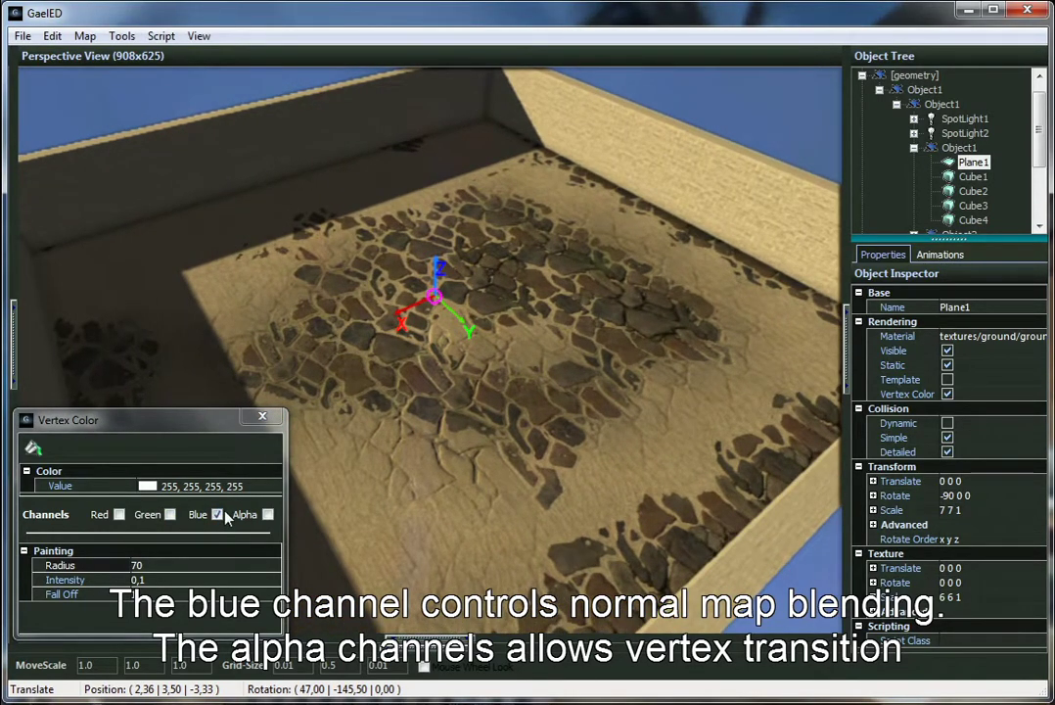
Enable only the alpha channel and paint vertex displacement on the ground along the shaded wall.
{"action": "left_click", "coordinate": [217, 514]}
{"action": "left_click", "coordinate": [268, 514]}
{"action": "mouse_move", "coordinate": [293, 372]}
{"action": "right_mouse_down"}
{"action": "mouse_move", "coordinate": [269, 269]}
{"action": "mouse_move", "coordinate": [247, 274]}
{"action": "mouse_move", "coordinate": [244, 370]}
{"action": "mouse_move", "coordinate": [395, 388]}
{"action": "mouse_move", "coordinate": [240, 426]}
{"action": "mouse_move", "coordinate": [198, 409]}
{"action": "right_mouse_up"}
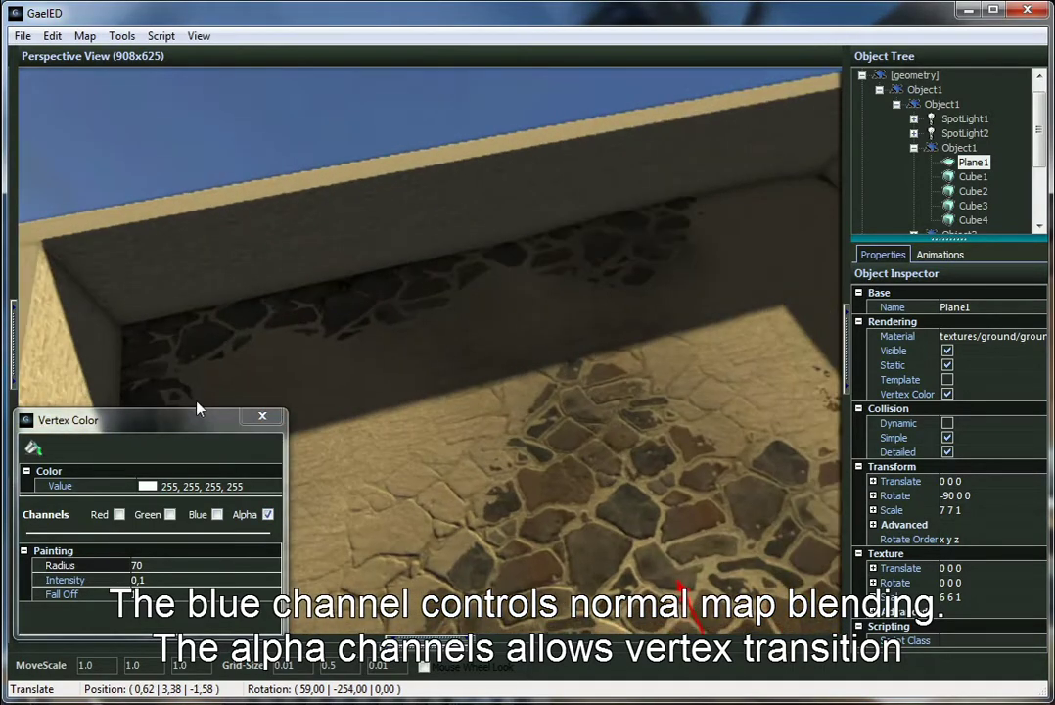
{"action": "mouse_move", "coordinate": [146, 358]}
{"action": "left_mouse_down"}
{"action": "mouse_move", "coordinate": [337, 347]}
{"action": "mouse_move", "coordinate": [612, 279]}
{"action": "left_mouse_up"}
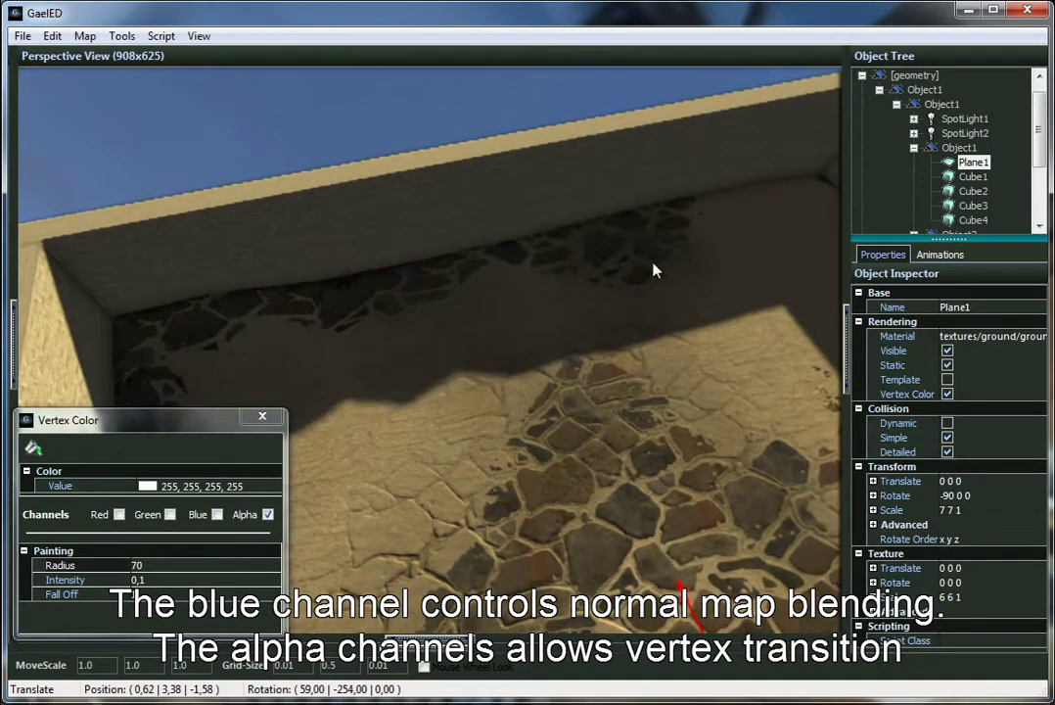
{"action": "mouse_move", "coordinate": [506, 274]}
{"action": "left_mouse_down"}
{"action": "mouse_move", "coordinate": [224, 318]}
{"action": "mouse_move", "coordinate": [297, 325]}
{"action": "mouse_move", "coordinate": [584, 285]}
{"action": "mouse_move", "coordinate": [613, 260]}
{"action": "left_mouse_up"}
Paint alpha displacement on the ground along the foot of the sunlit wall to make its edge uneven.
{"action": "right_click_drag", "start_coordinate": [614, 260], "coordinate": [315, 159]}
{"action": "mouse_move", "coordinate": [315, 158]}
{"action": "left_mouse_down"}
{"action": "mouse_move", "coordinate": [348, 172]}
{"action": "mouse_move", "coordinate": [327, 169]}
{"action": "mouse_move", "coordinate": [321, 147]}
{"action": "mouse_move", "coordinate": [502, 216]}
{"action": "mouse_move", "coordinate": [723, 278]}
{"action": "mouse_move", "coordinate": [564, 233]}
{"action": "mouse_move", "coordinate": [437, 227]}
{"action": "left_mouse_up"}
{"action": "right_click_drag", "start_coordinate": [436, 219], "coordinate": [387, 207]}
{"action": "mouse_move", "coordinate": [511, 224]}
{"action": "left_mouse_down"}
{"action": "mouse_move", "coordinate": [248, 258]}
{"action": "mouse_move", "coordinate": [469, 217]}
{"action": "left_mouse_up"}
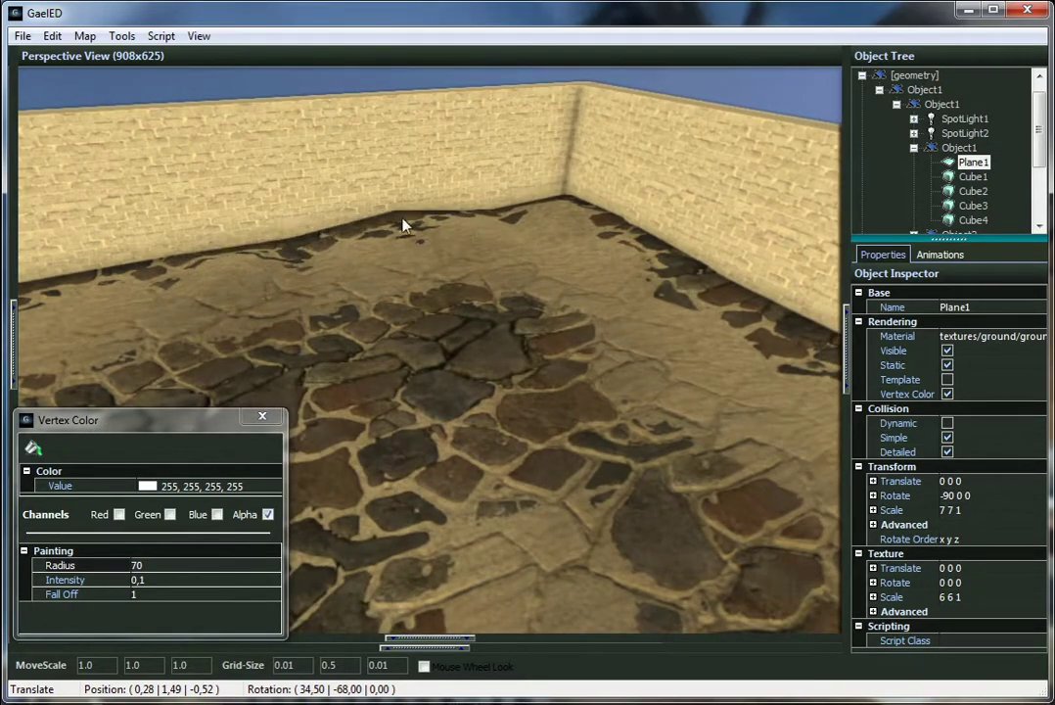
{"action": "right_click_drag", "start_coordinate": [412, 238], "coordinate": [334, 252]}
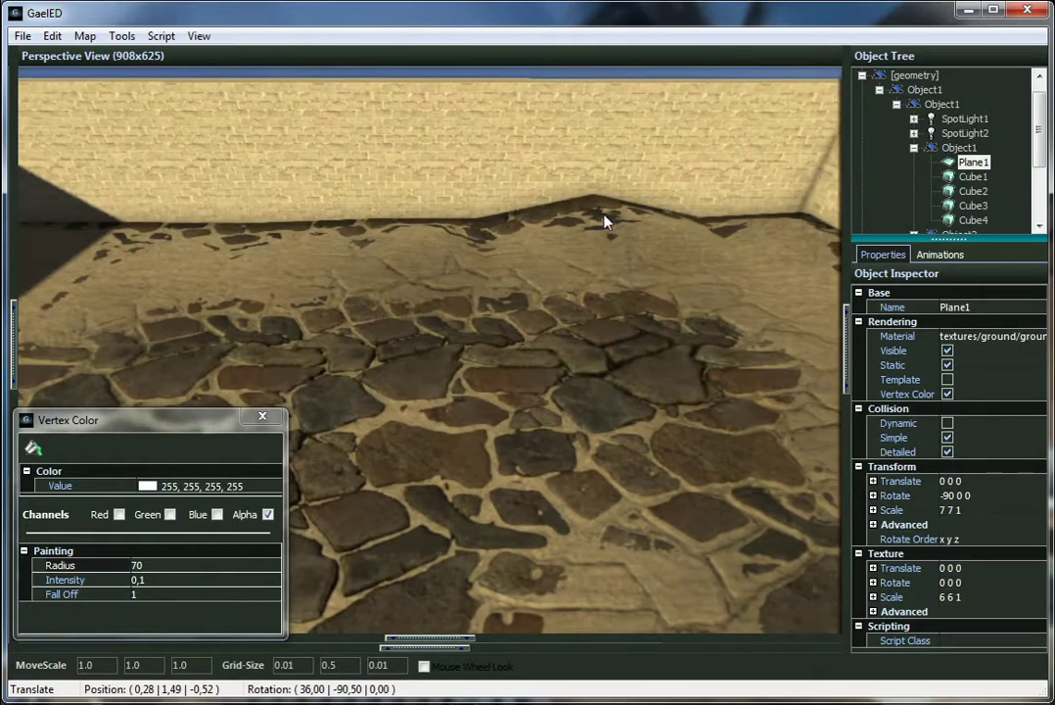
{"action": "left_click_drag", "start_coordinate": [590, 224], "coordinate": [604, 231]}
{"action": "right_click_drag", "start_coordinate": [604, 233], "coordinate": [183, 232]}
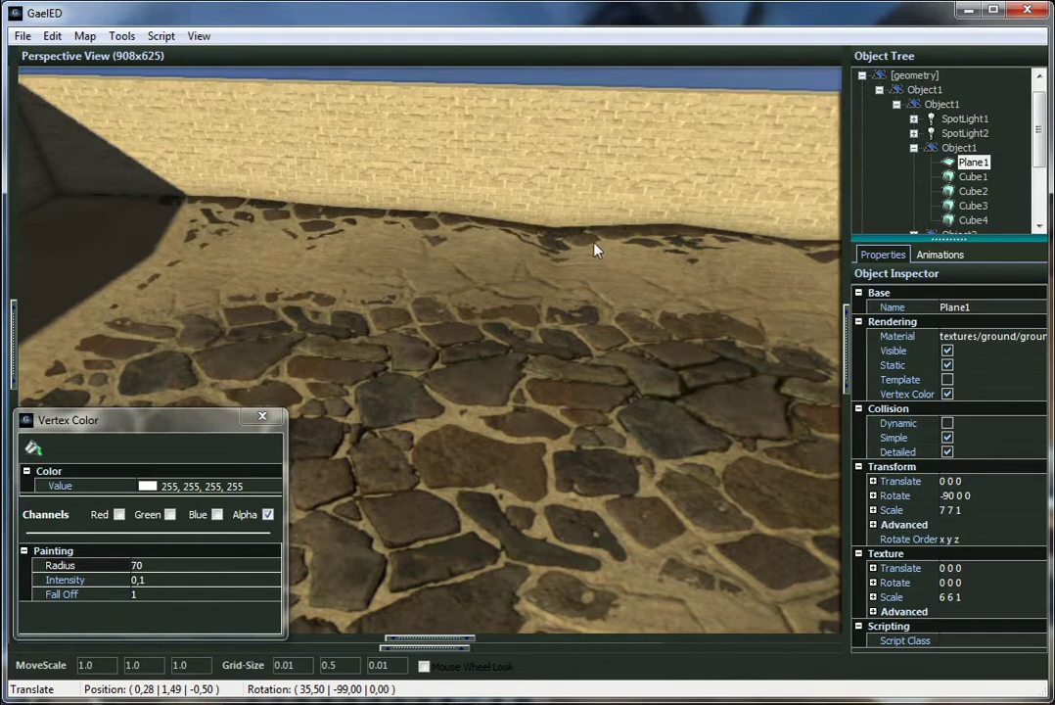
Paint further alpha displacement on the ground near the shaded walls and at the edge of the stone patch.
{"action": "right_click_drag", "start_coordinate": [598, 245], "coordinate": [462, 237]}
{"action": "right_click_drag", "start_coordinate": [164, 288], "coordinate": [381, 264]}
{"action": "right_click_drag", "start_coordinate": [162, 321], "coordinate": [200, 248]}
{"action": "mouse_move", "coordinate": [350, 353]}
{"action": "left_mouse_down"}
{"action": "mouse_move", "coordinate": [283, 335]}
{"action": "mouse_move", "coordinate": [599, 360]}
{"action": "left_mouse_up"}
{"action": "left_click_drag", "start_coordinate": [521, 352], "coordinate": [559, 349]}
{"action": "right_click_drag", "start_coordinate": [560, 348], "coordinate": [559, 336]}
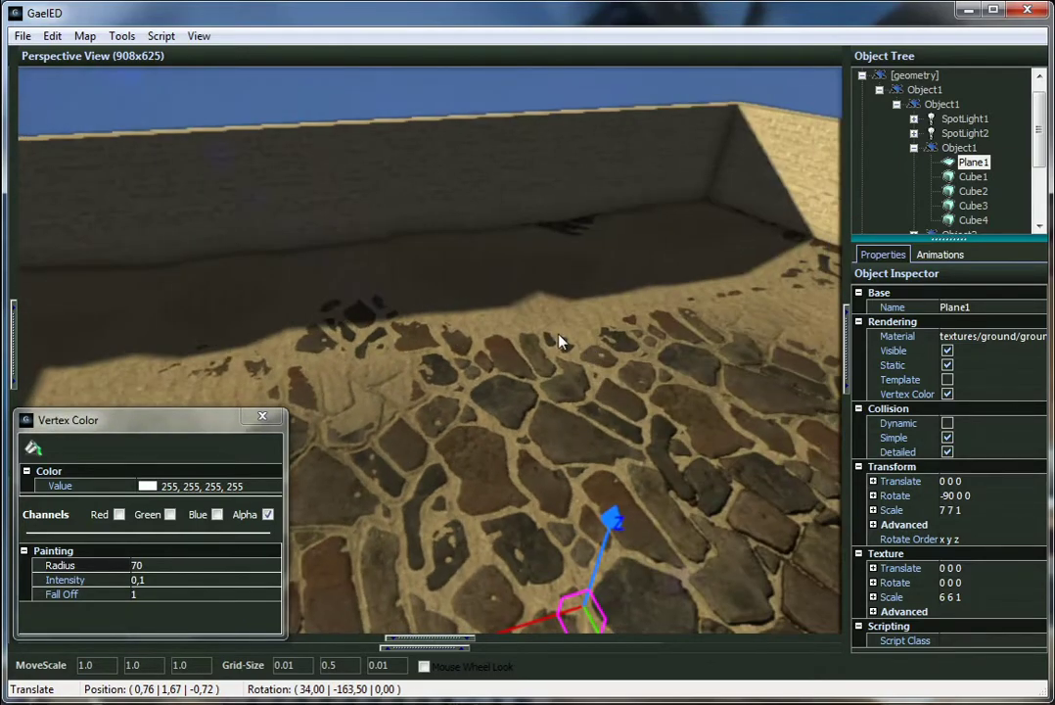
{"action": "mouse_move", "coordinate": [500, 324]}
{"action": "left_mouse_down"}
{"action": "mouse_move", "coordinate": [532, 313]}
{"action": "mouse_move", "coordinate": [492, 295]}
{"action": "left_mouse_up"}
{"action": "right_click_drag", "start_coordinate": [534, 286], "coordinate": [628, 284]}
{"action": "key", "text": "w"}
{"action": "key", "text": "a"}
{"action": "key", "text": "a"}
{"action": "left_click_drag", "start_coordinate": [596, 273], "coordinate": [554, 299]}
{"action": "right_click_drag", "start_coordinate": [571, 295], "coordinate": [619, 299]}
Close the Vertex Color tool, clear the selection and examine the painted floor from overhead and close up.
{"action": "key", "text": "s"}
{"action": "key", "text": "d"}
{"action": "key", "text": "a"}
{"action": "key", "text": "d"}
{"action": "key", "text": "a"}
{"action": "key", "text": "Right"}
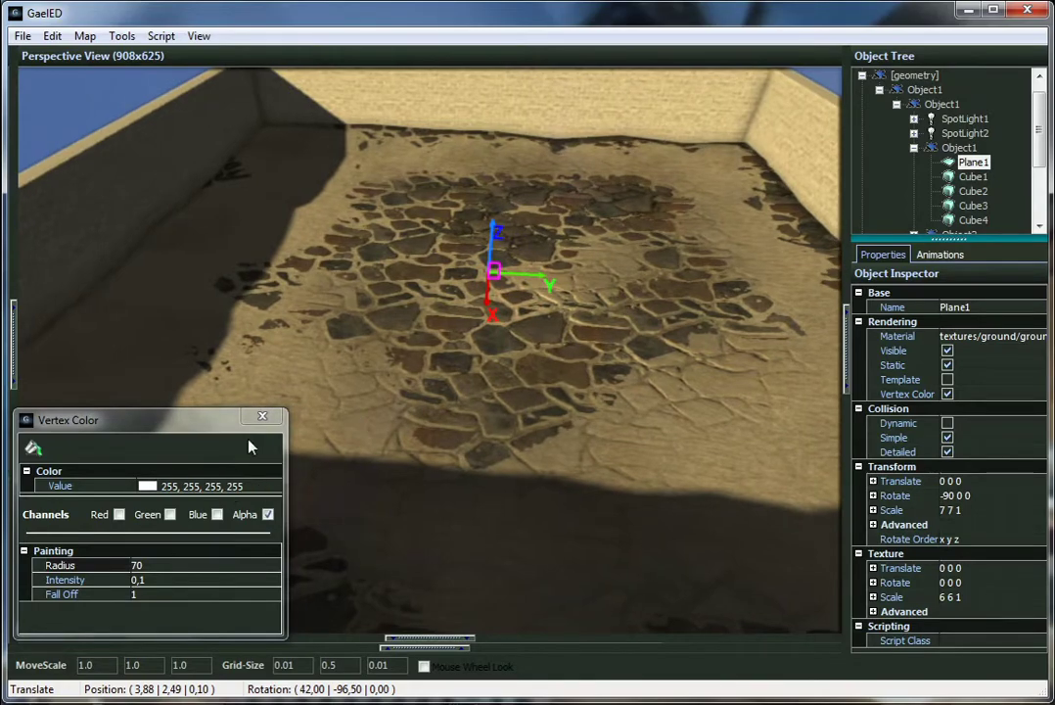
{"action": "left_click", "coordinate": [262, 417]}
{"action": "key", "text": "w"}
{"action": "right_click_drag", "start_coordinate": [332, 464], "coordinate": [244, 408]}
{"action": "left_click", "coordinate": [321, 167]}
{"action": "right_click_drag", "start_coordinate": [352, 306], "coordinate": [224, 295]}
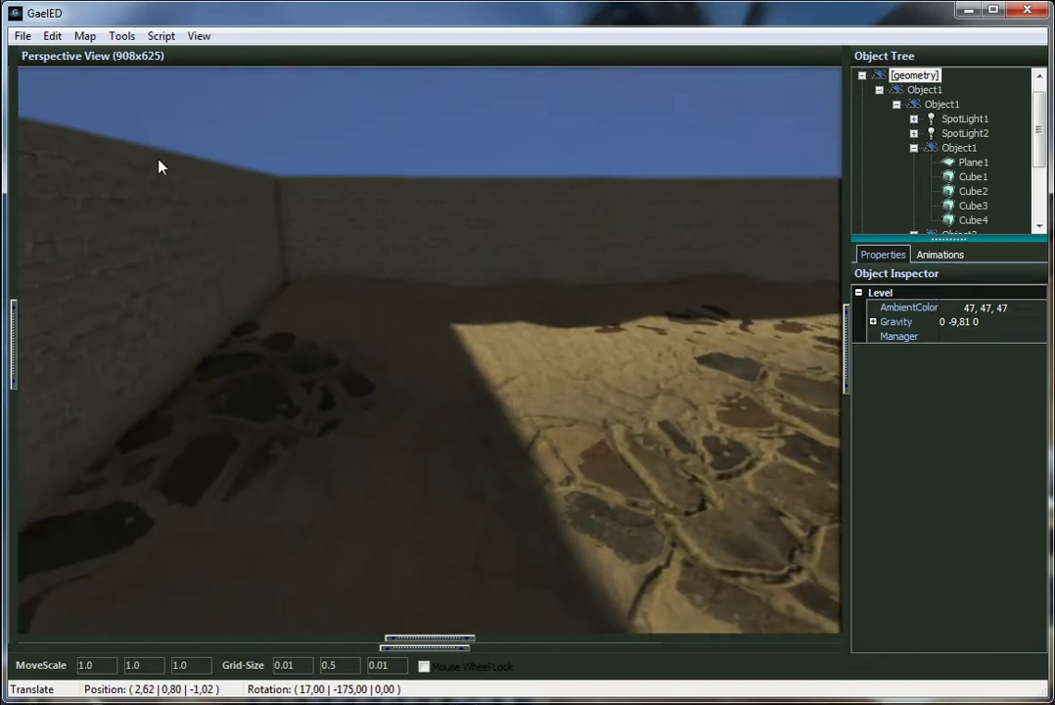
Reopen the Vertex Color tool for the ground plane, enable only green, and paint the shaded stones beside the wall.
{"action": "left_click", "coordinate": [261, 463]}
{"action": "left_click", "coordinate": [122, 35]}
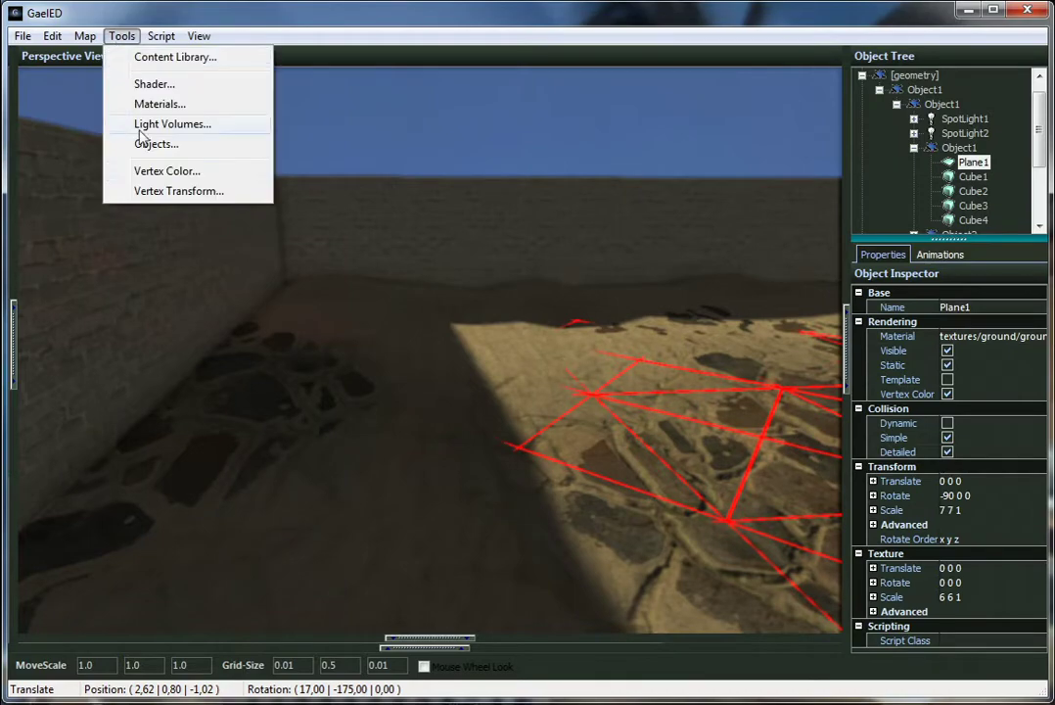
{"action": "left_click", "coordinate": [137, 169]}
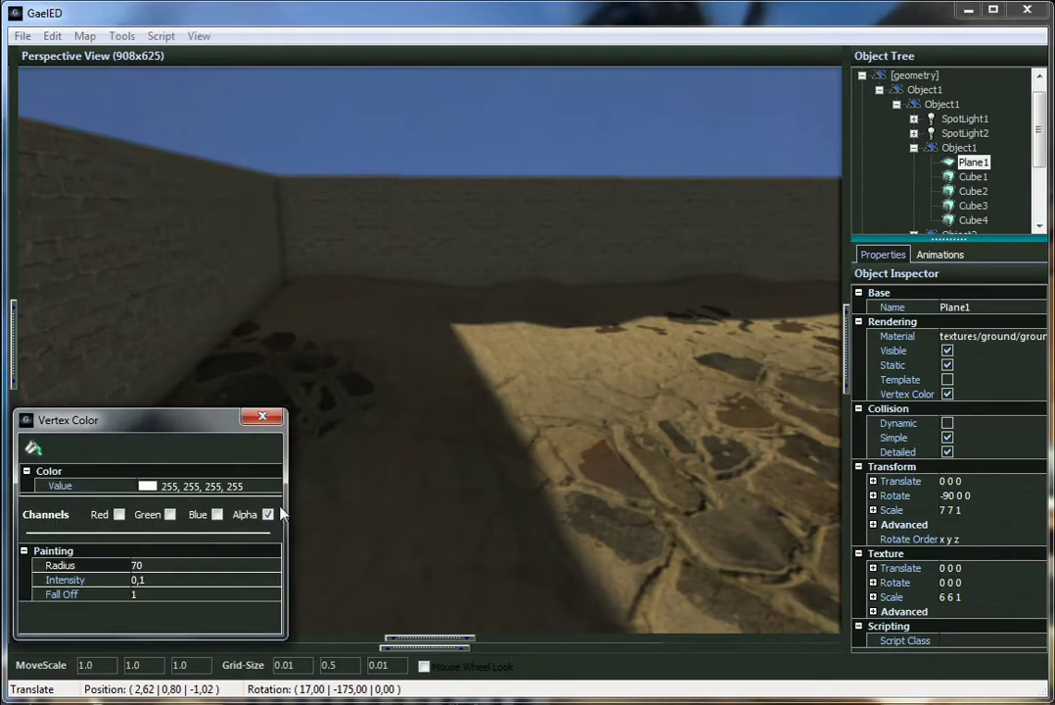
{"action": "left_click", "coordinate": [170, 514]}
{"action": "left_click_drag", "start_coordinate": [190, 418], "coordinate": [701, 399]}
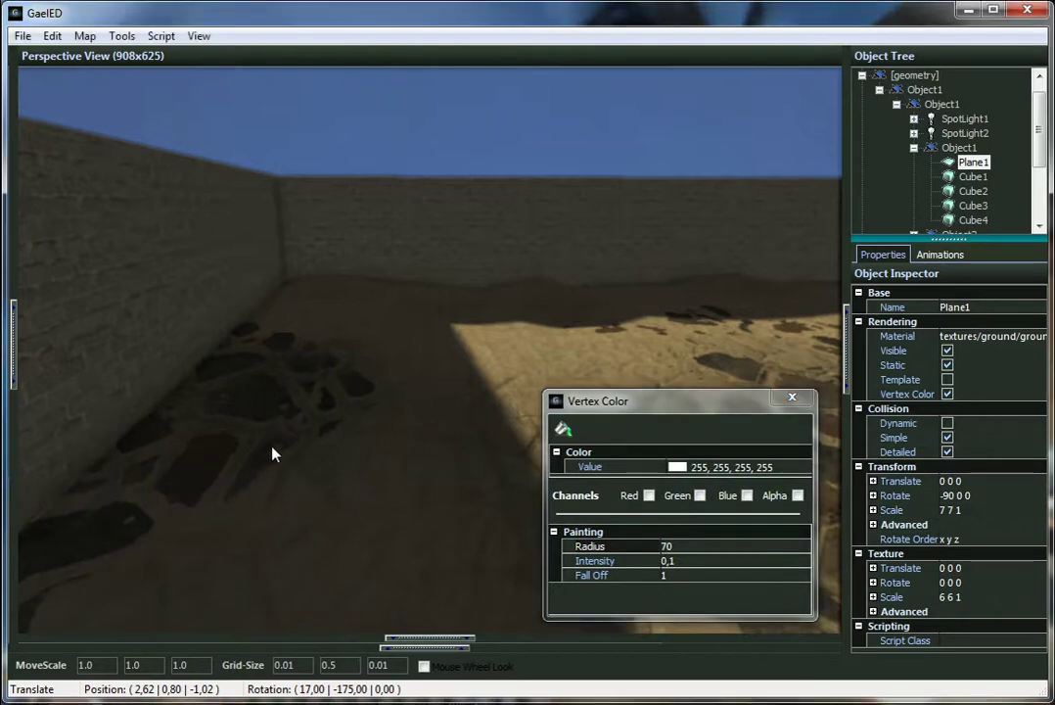
{"action": "left_click", "coordinate": [699, 495]}
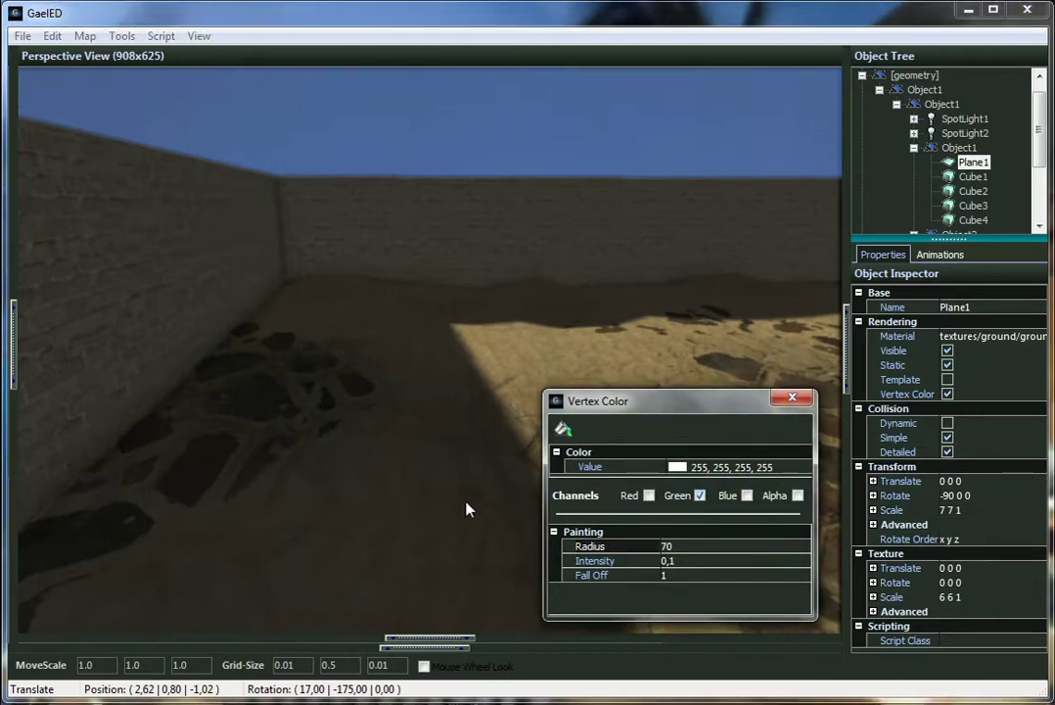
{"action": "left_click_drag", "start_coordinate": [280, 409], "coordinate": [267, 474]}
Paint more sand around the shaded stones using only the red channel, and close the Vertex Color tool.
{"action": "left_click", "coordinate": [649, 495]}
{"action": "left_click", "coordinate": [700, 495]}
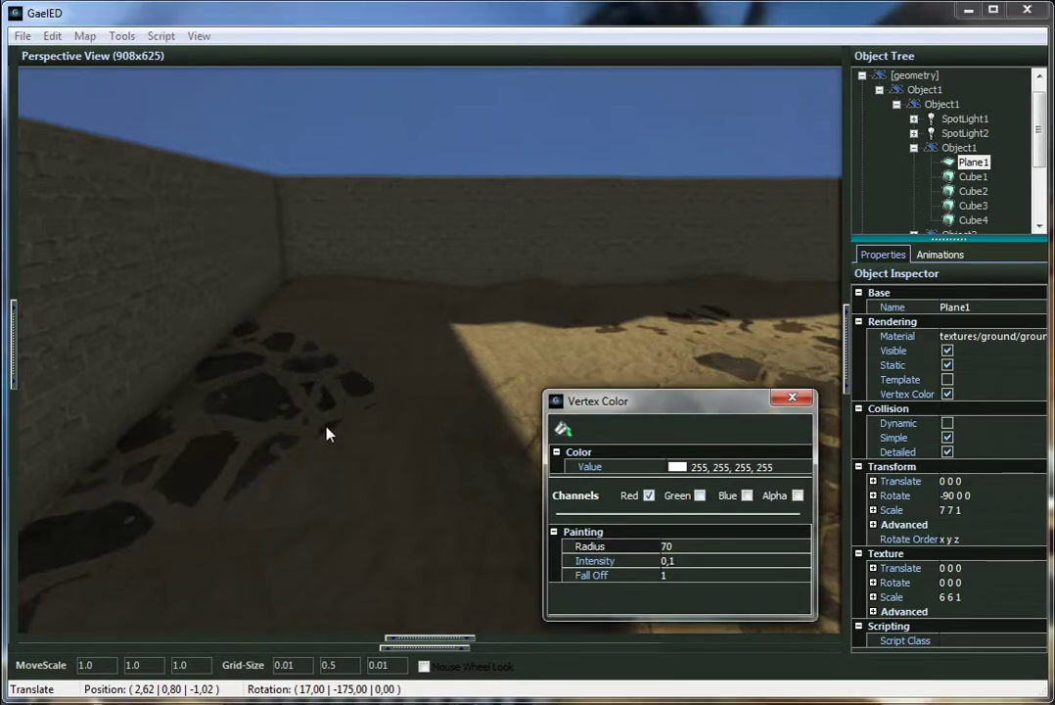
{"action": "left_click_drag", "start_coordinate": [391, 447], "coordinate": [280, 395]}
{"action": "right_click_drag", "start_coordinate": [227, 495], "coordinate": [753, 448]}
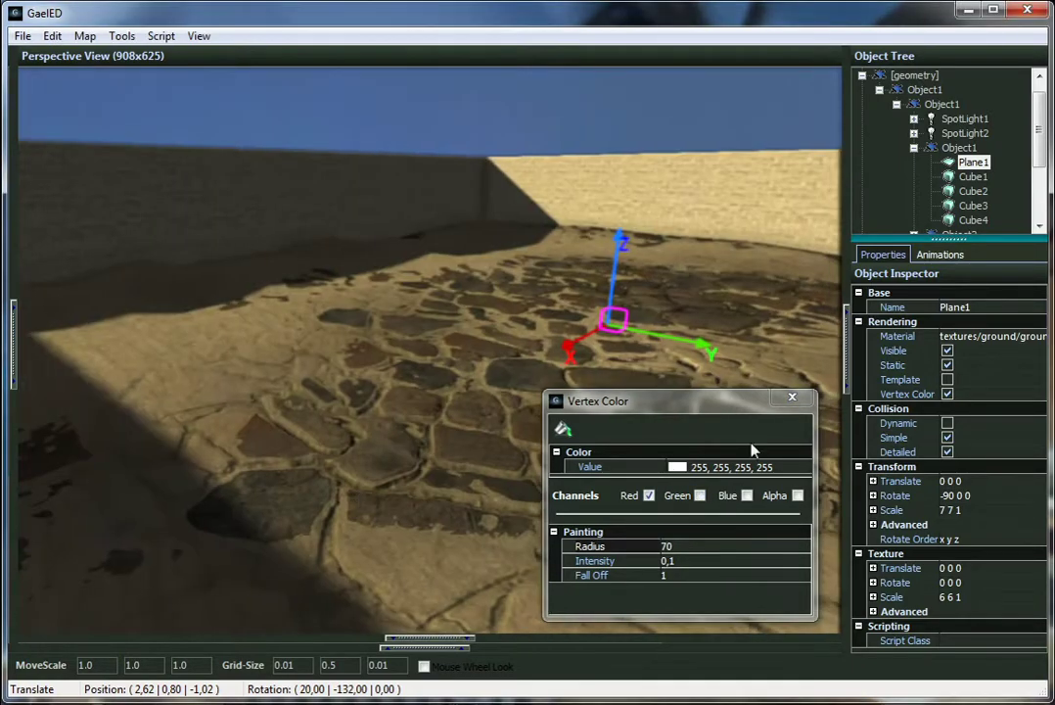
{"action": "left_click", "coordinate": [792, 396]}
{"action": "left_click", "coordinate": [455, 191]}
Enable Vertex Color rendering on the four walls, Cube1 through Cube4.
{"action": "right_click_drag", "start_coordinate": [450, 195], "coordinate": [628, 229]}
{"action": "key", "text": "s"}
{"action": "key", "text": "a"}
{"action": "key", "text": "w"}
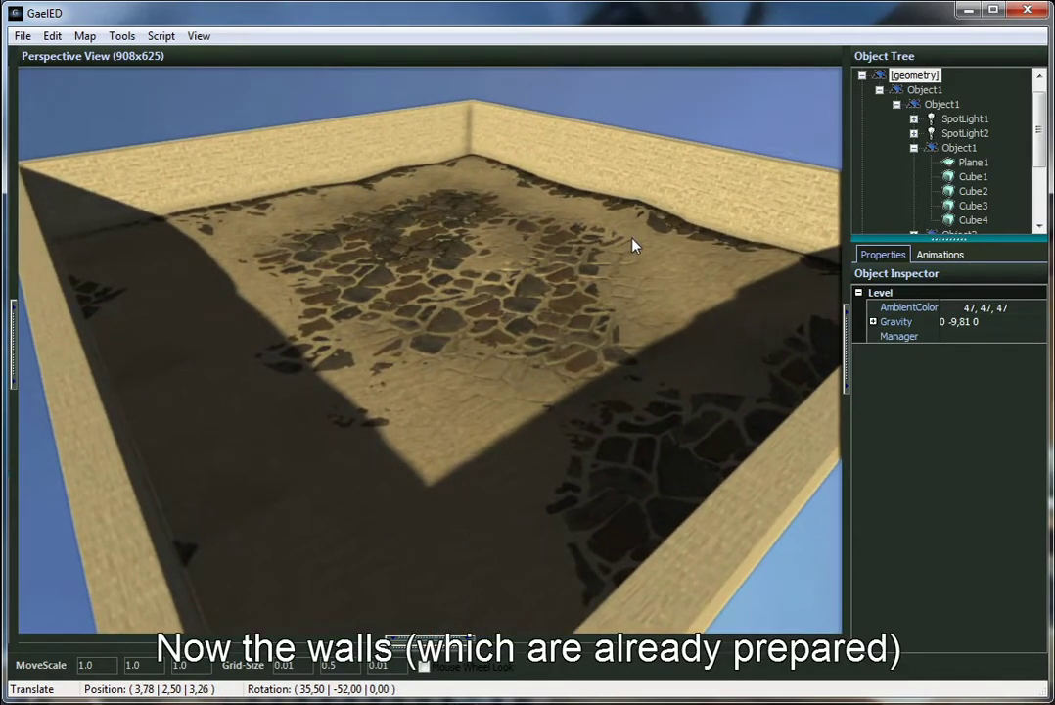
{"action": "left_click", "coordinate": [972, 176]}
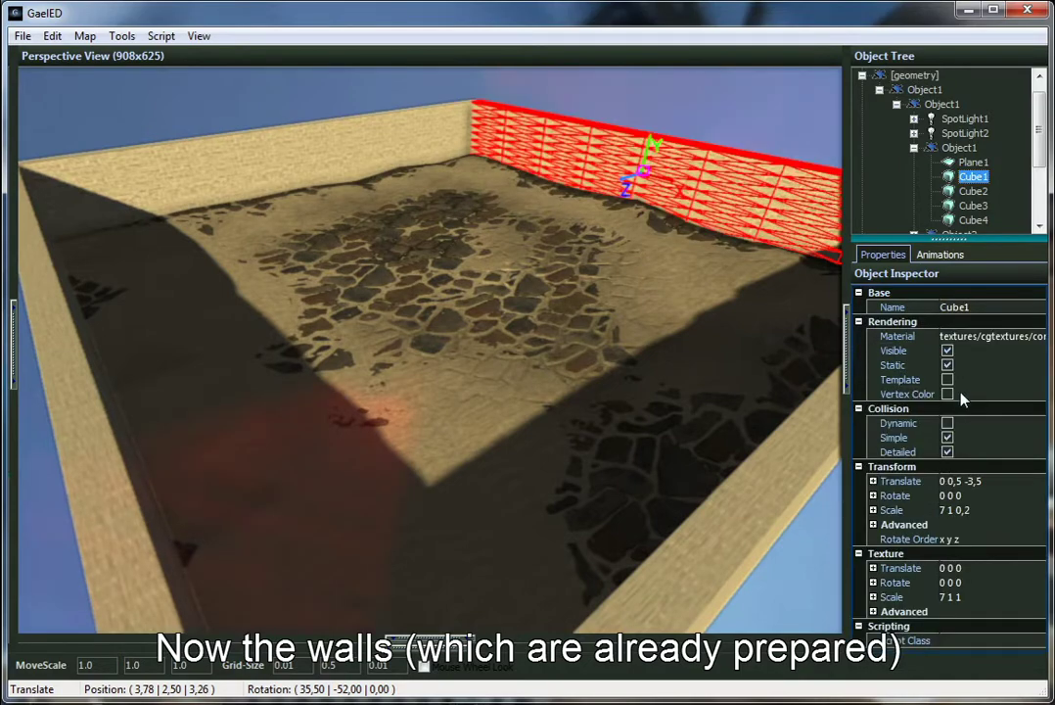
{"action": "left_click", "coordinate": [972, 191]}
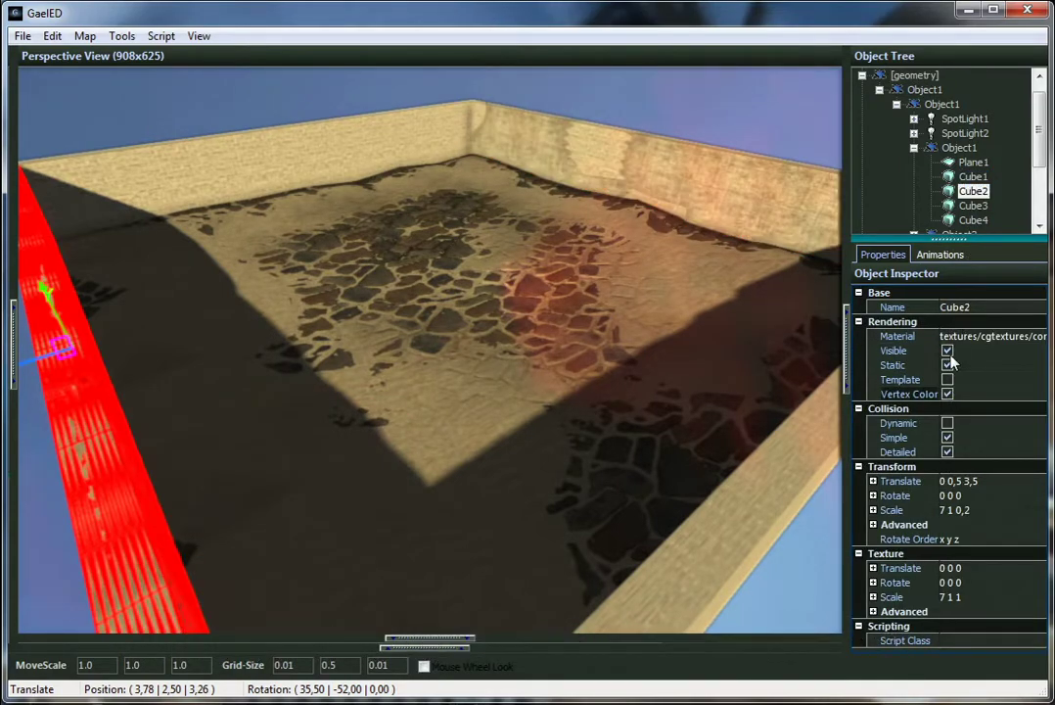
{"action": "left_click", "coordinate": [972, 205]}
{"action": "left_click", "coordinate": [947, 395]}
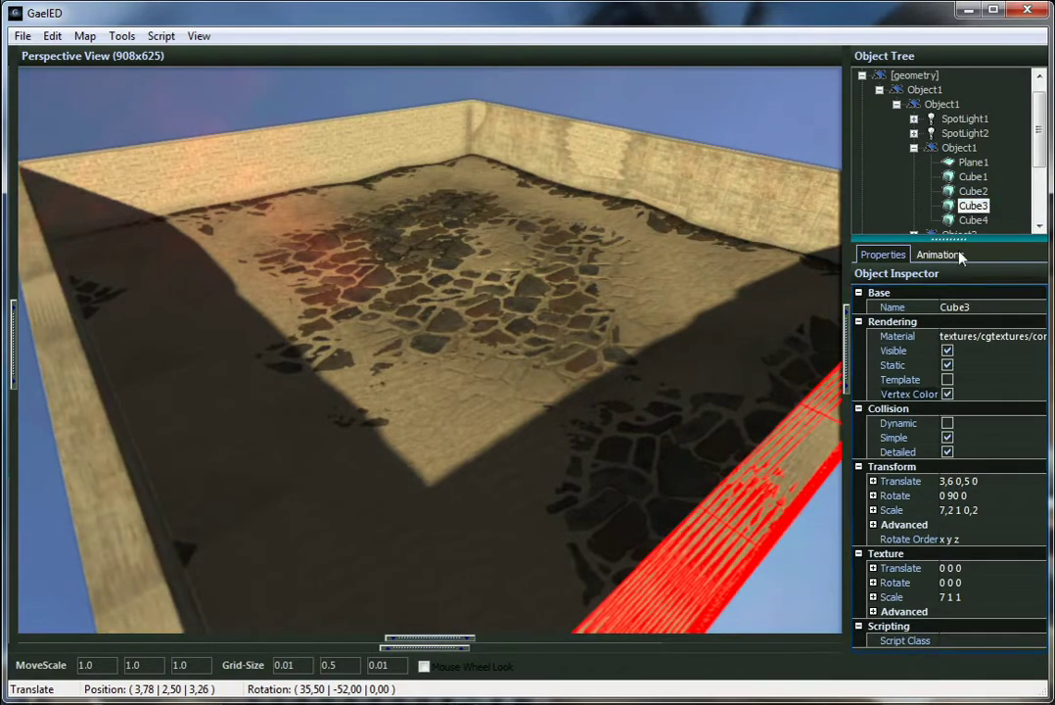
{"action": "left_click", "coordinate": [973, 220]}
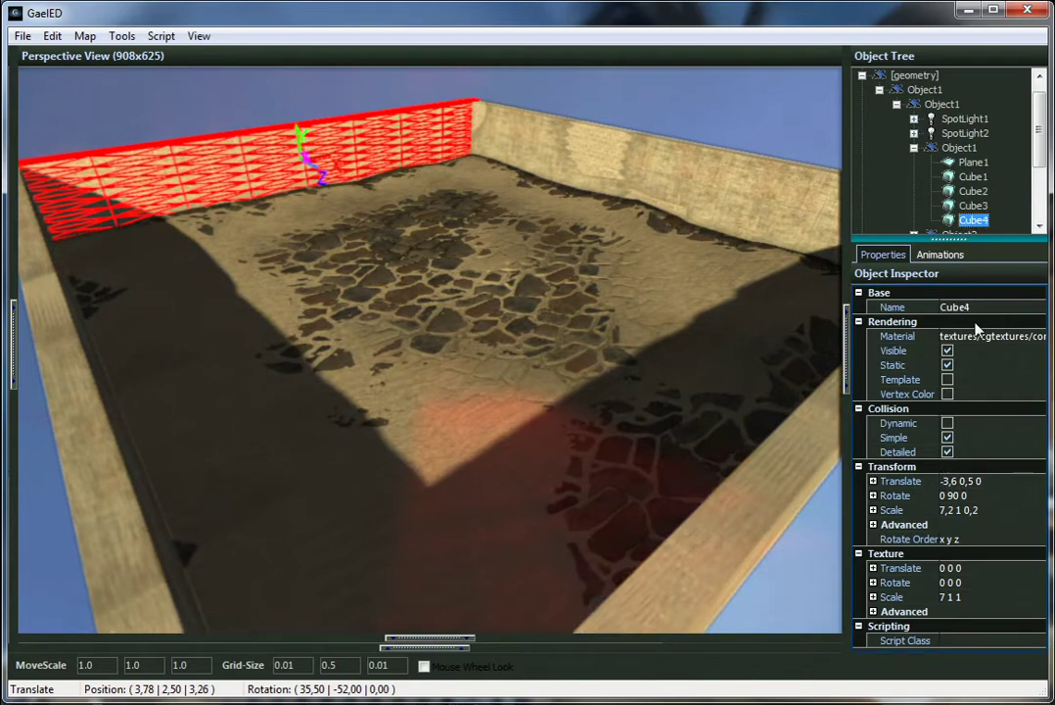
{"action": "left_click", "coordinate": [946, 393]}
Clear the selection and inspect the vertex-colored walls up close.
{"action": "left_click", "coordinate": [776, 154]}
{"action": "key", "text": "w"}
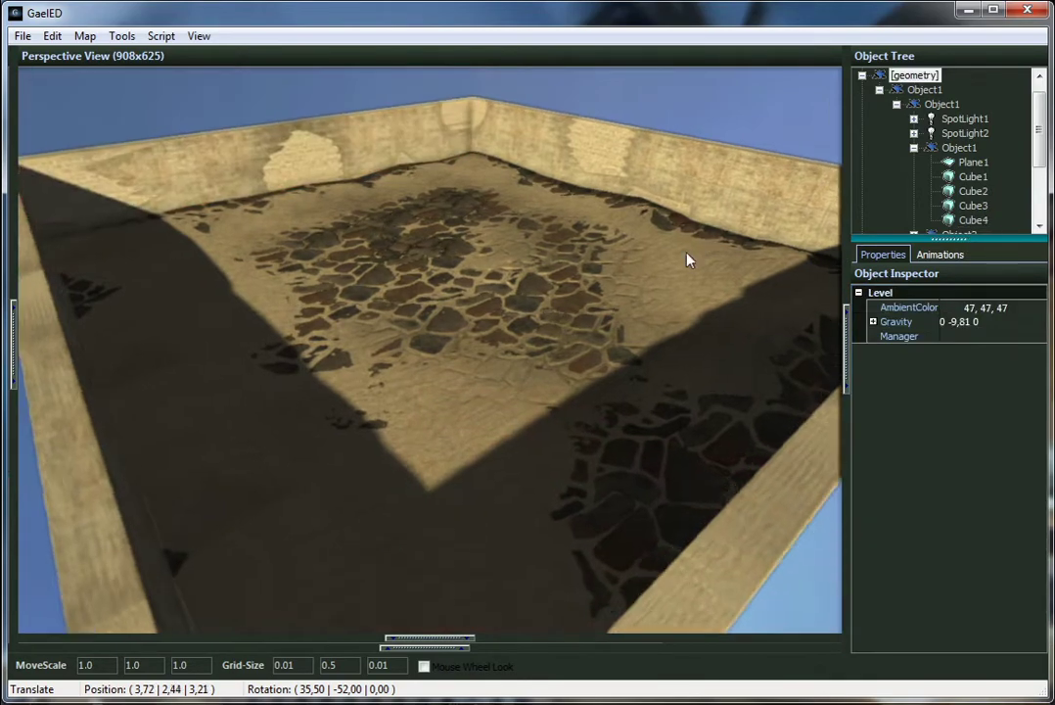
{"action": "right_click_drag", "start_coordinate": [686, 253], "coordinate": [647, 269]}
{"action": "left_click_drag", "start_coordinate": [648, 276], "coordinate": [209, 253]}
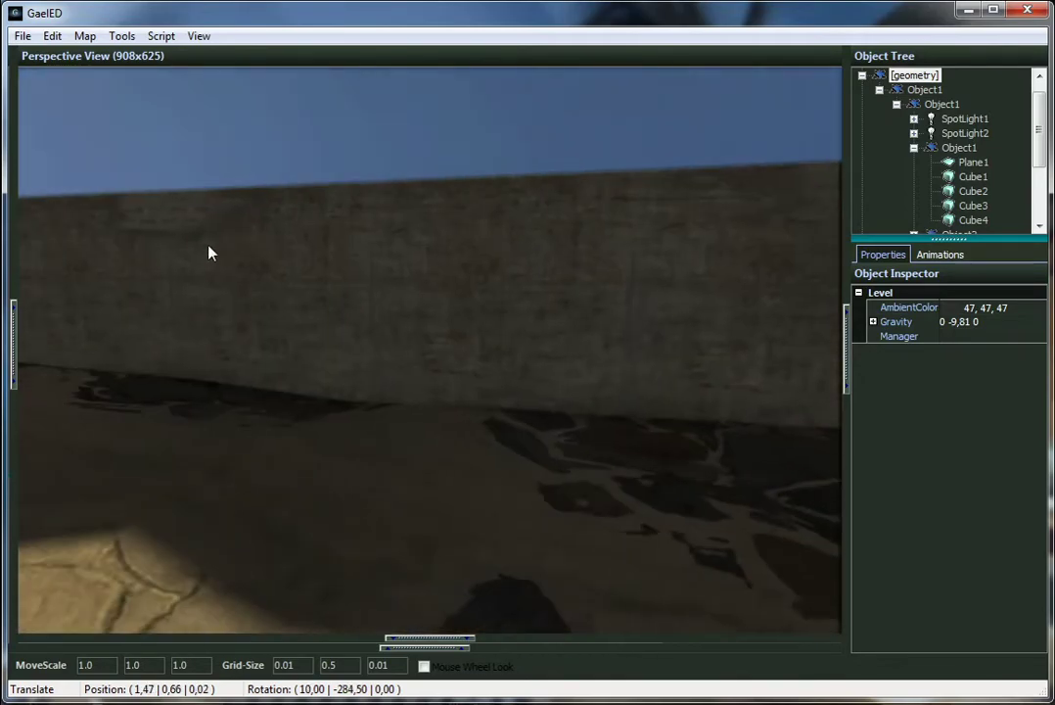
Make the Object2 group with the tower and bulldozer models visible in the courtyard.
{"action": "left_click_drag", "start_coordinate": [319, 279], "coordinate": [276, 318]}
{"action": "right_click_drag", "start_coordinate": [269, 308], "coordinate": [495, 389]}
{"action": "key", "text": "a"}
{"action": "key", "text": "s"}
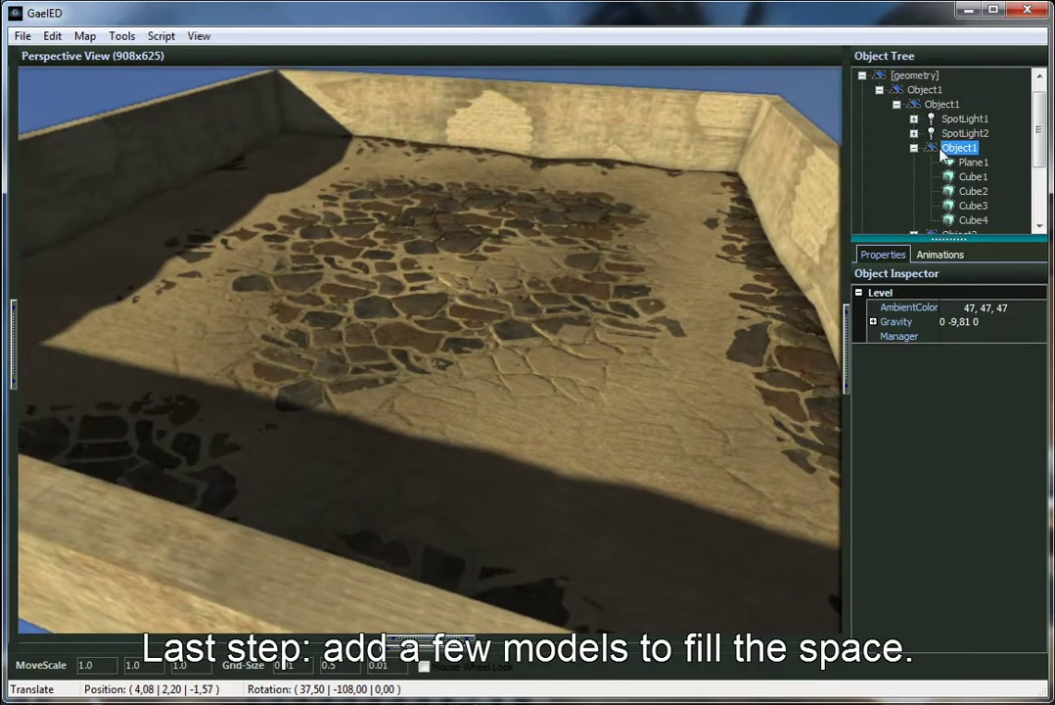
{"action": "left_click", "coordinate": [941, 148]}
{"action": "left_click", "coordinate": [951, 162]}
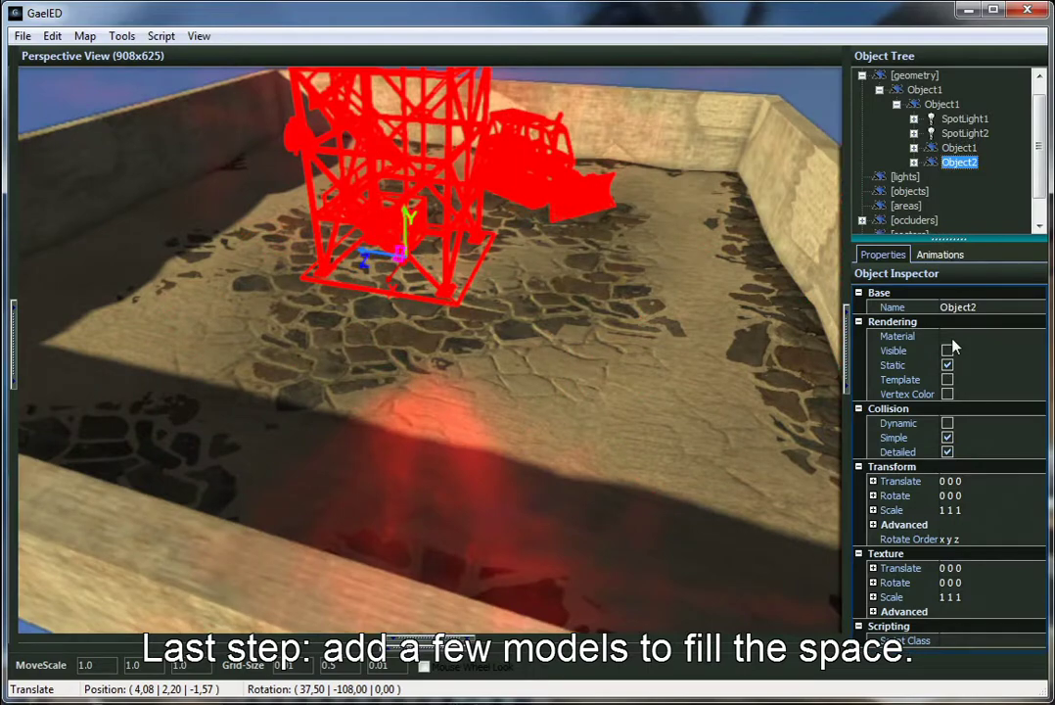
Disable and re-enable SpotLight1 to refresh its shadows for the added models, and clear the selection.
{"action": "left_click", "coordinate": [957, 118]}
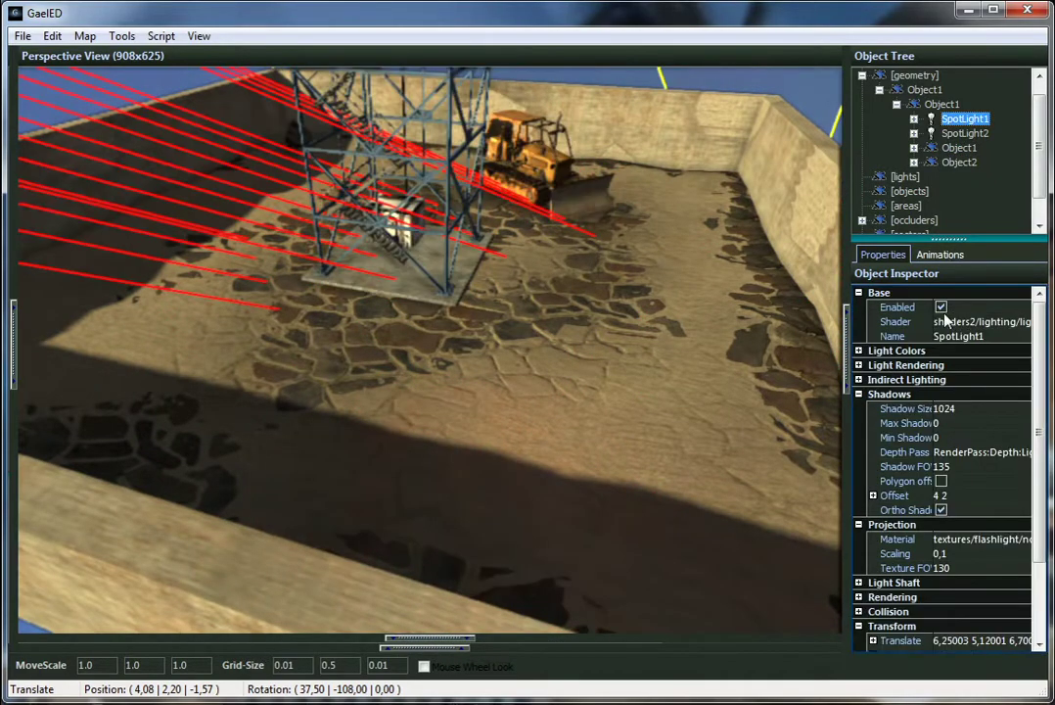
{"action": "left_click", "coordinate": [941, 309]}
{"action": "left_click", "coordinate": [942, 309]}
{"action": "right_click_drag", "start_coordinate": [748, 266], "coordinate": [747, 238]}
{"action": "left_click", "coordinate": [741, 163]}
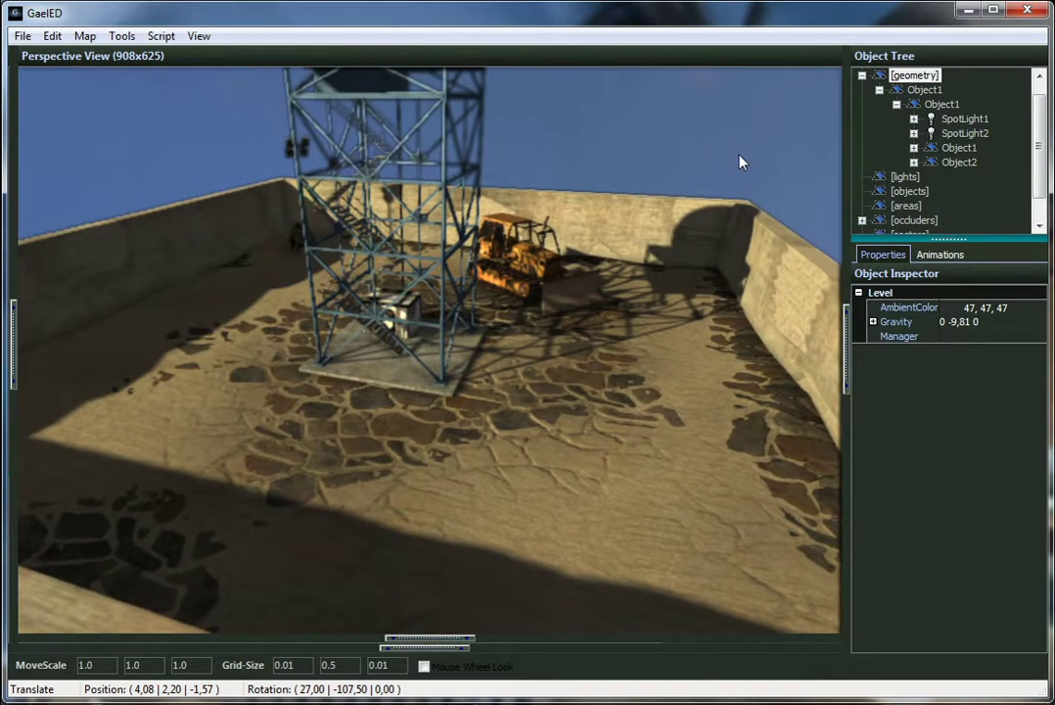
{"action": "right_click_drag", "start_coordinate": [614, 347], "coordinate": [683, 341]}
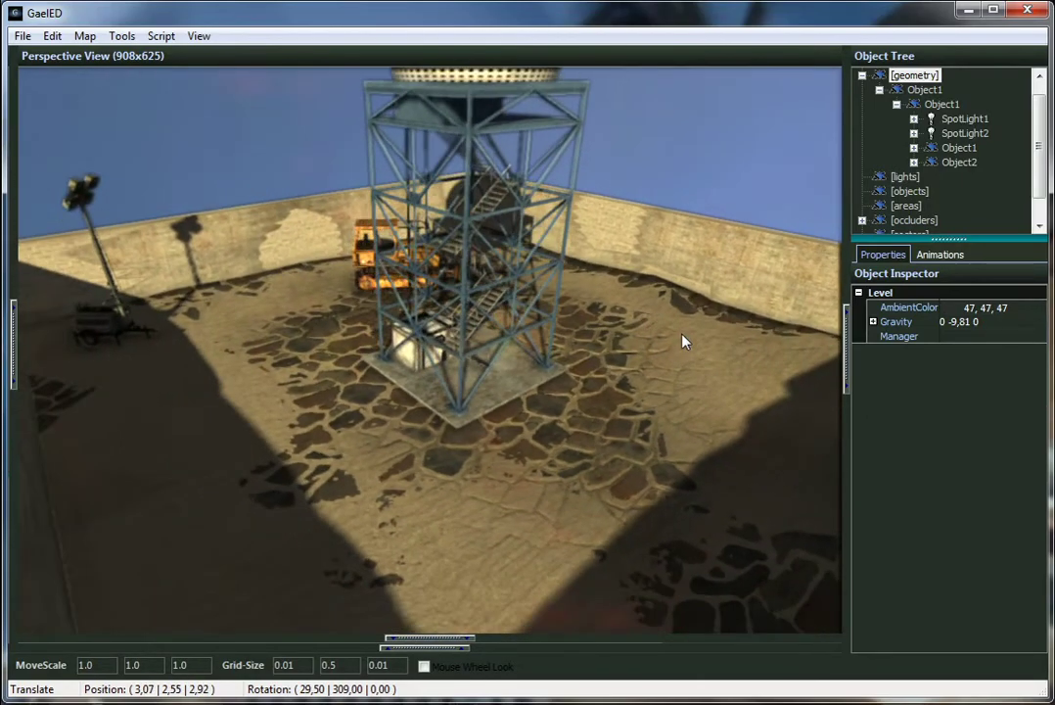
Switch to night lighting by enabling PostEffect2 and SpotLight2 and disabling SpotLight1, with PostEffect1 off.
{"action": "left_click", "coordinate": [964, 148]}
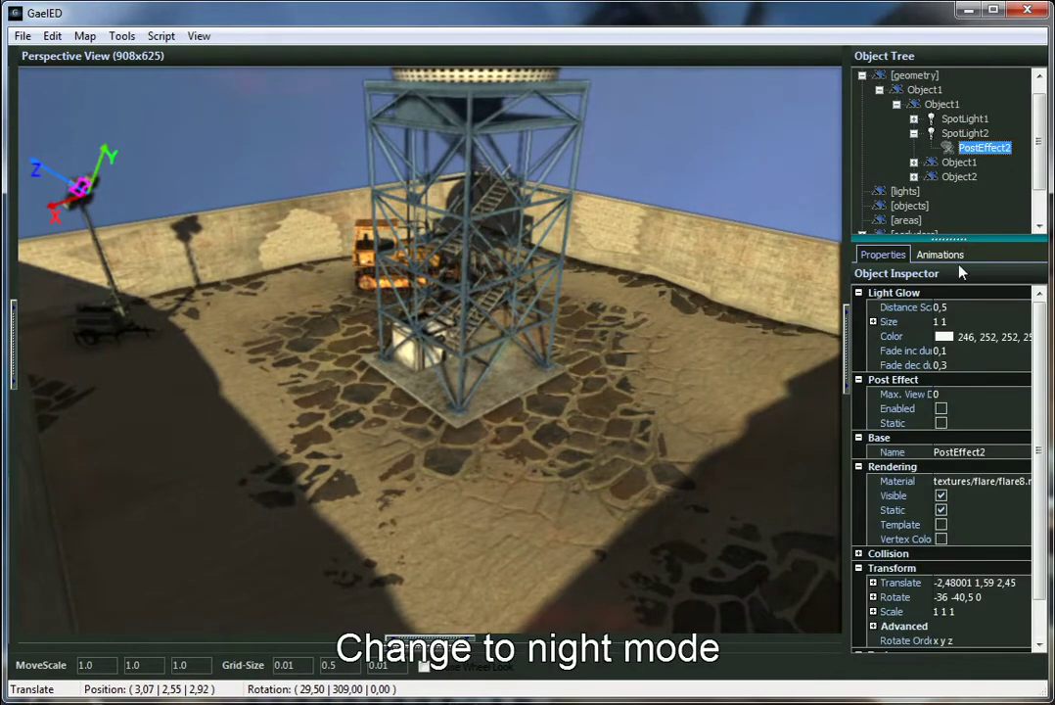
{"action": "left_click", "coordinate": [957, 134]}
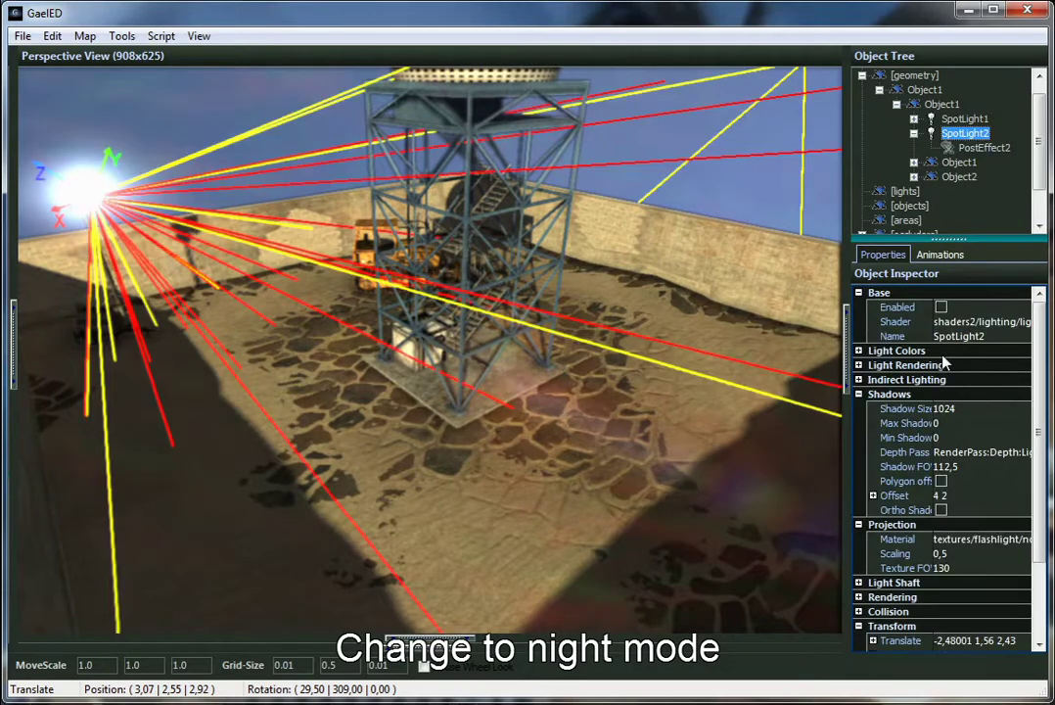
{"action": "left_click", "coordinate": [940, 306]}
{"action": "left_click", "coordinate": [954, 118]}
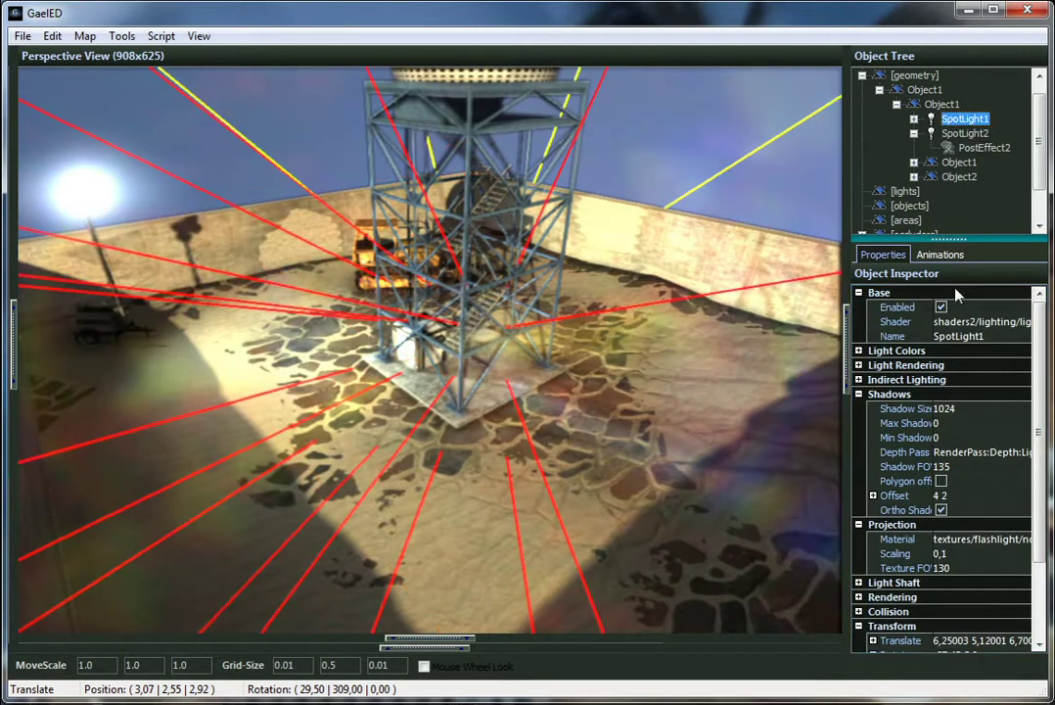
{"action": "left_click", "coordinate": [940, 307]}
{"action": "left_click", "coordinate": [978, 133]}
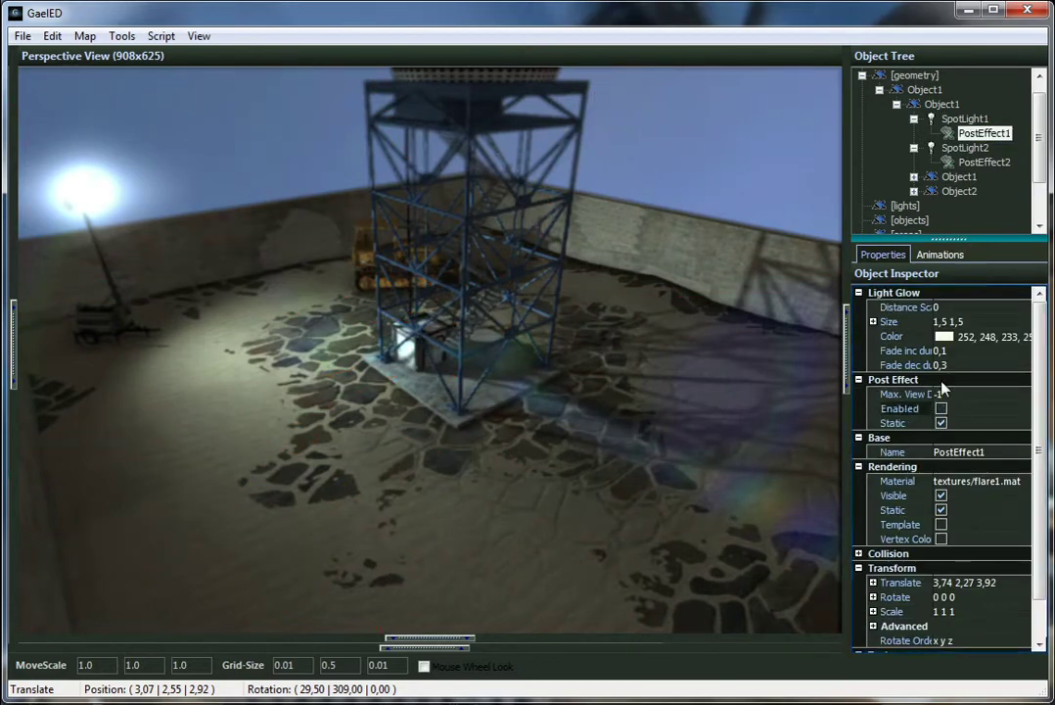
Darken the level's ambient color to 18, 18, 18 for the night scene.
{"action": "left_click", "coordinate": [905, 206]}
{"action": "left_click", "coordinate": [1042, 308]}
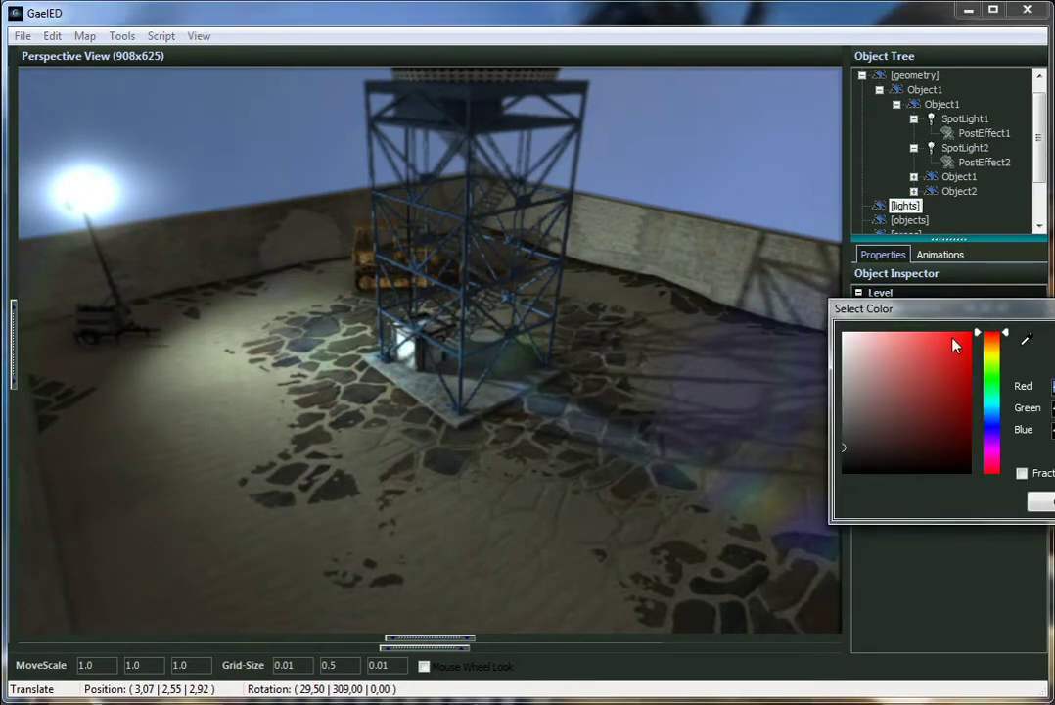
{"action": "left_click_drag", "start_coordinate": [863, 446], "coordinate": [845, 474]}
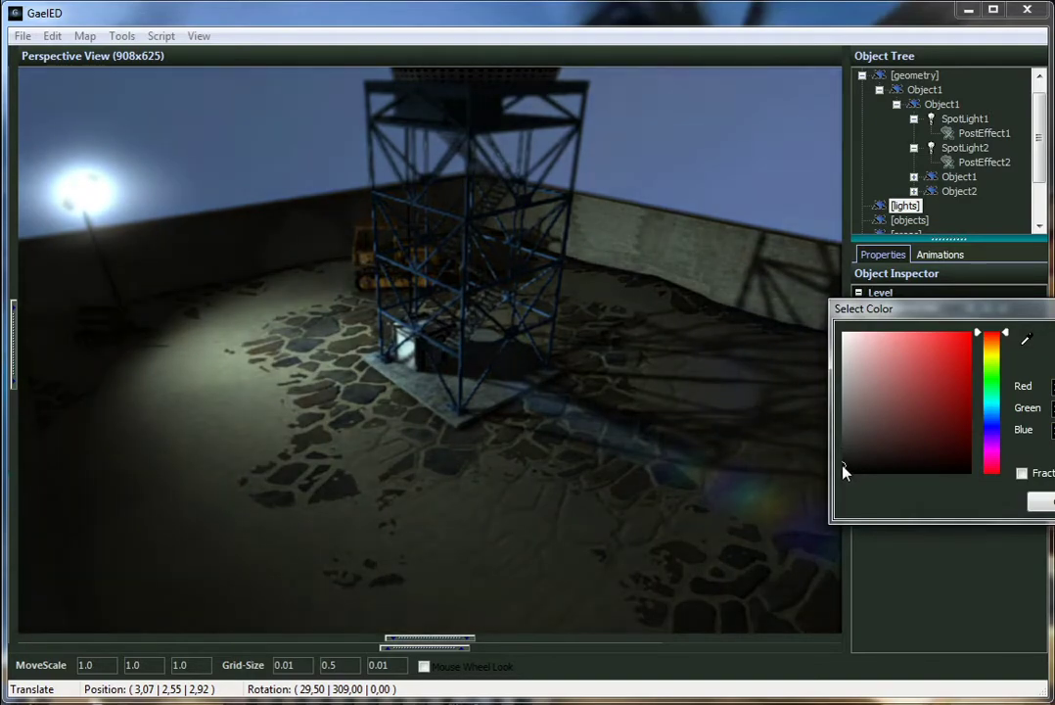
{"action": "key", "text": "w"}
{"action": "right_click_drag", "start_coordinate": [486, 468], "coordinate": [321, 422]}
{"action": "left_click", "coordinate": [1041, 503]}
Restore daylight by disabling PostEffect2 and SpotLight2 and enabling SpotLight1.
{"action": "key", "text": "w"}
{"action": "key", "text": "s"}
{"action": "key", "text": "a"}
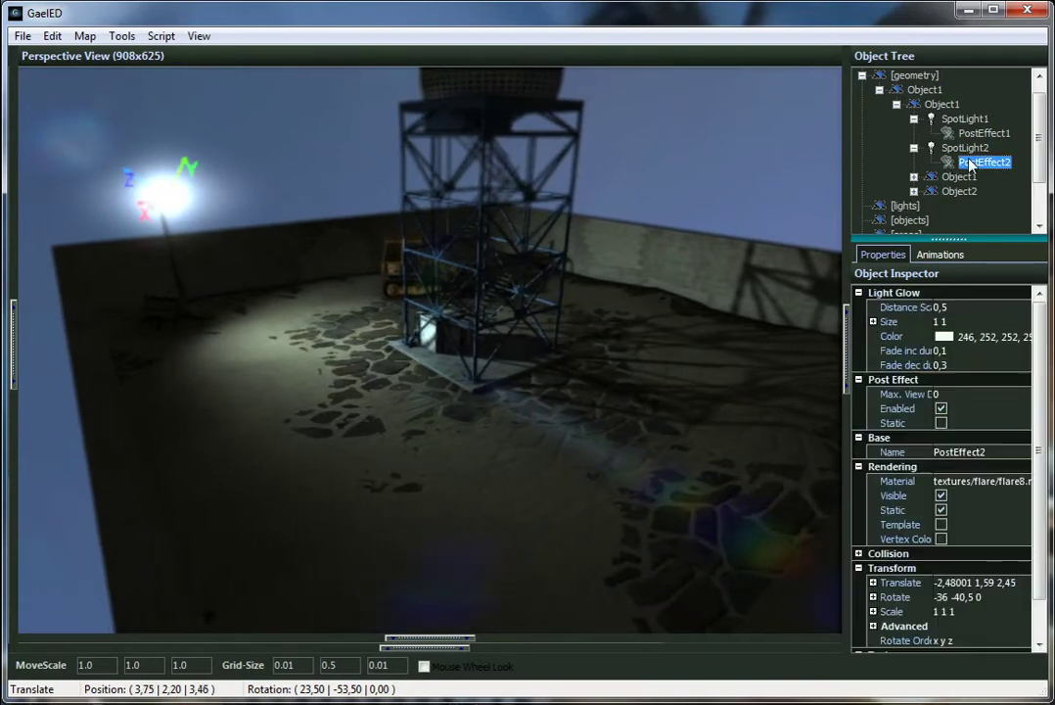
{"action": "left_click", "coordinate": [940, 409]}
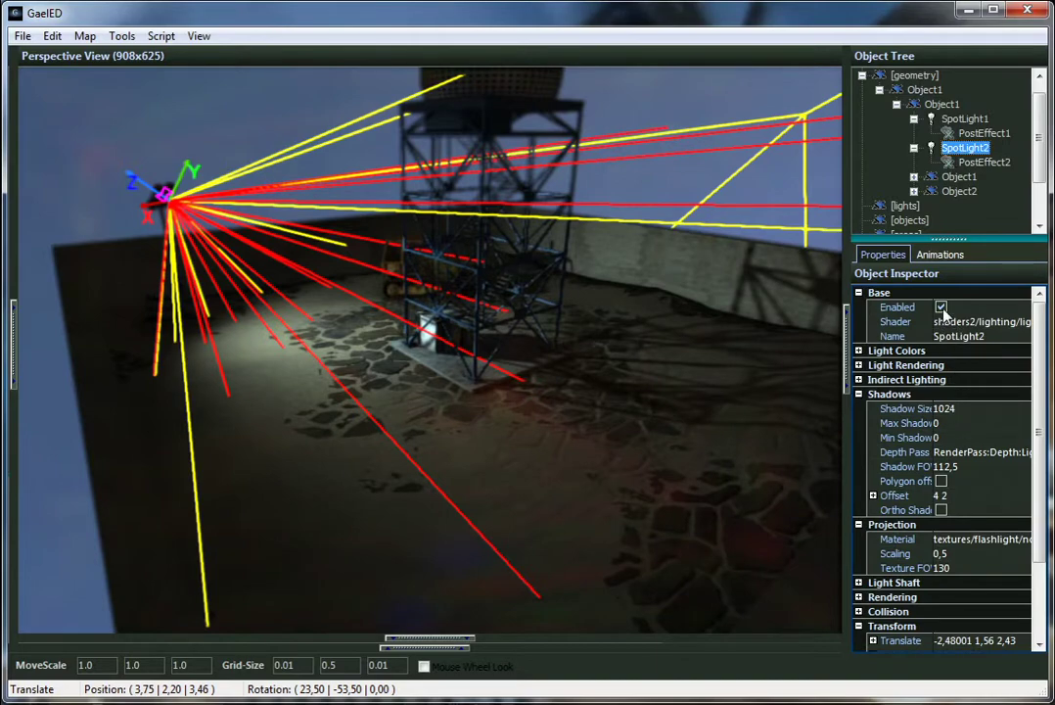
{"action": "left_click", "coordinate": [940, 307]}
{"action": "left_click", "coordinate": [983, 133]}
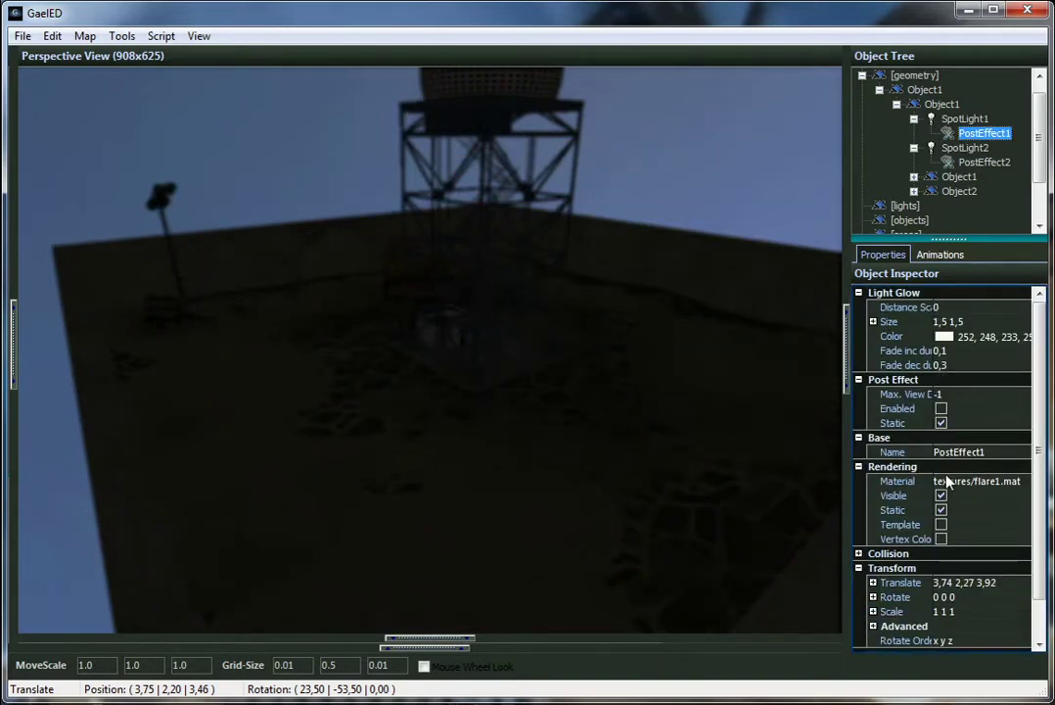
{"action": "key", "text": "Up"}
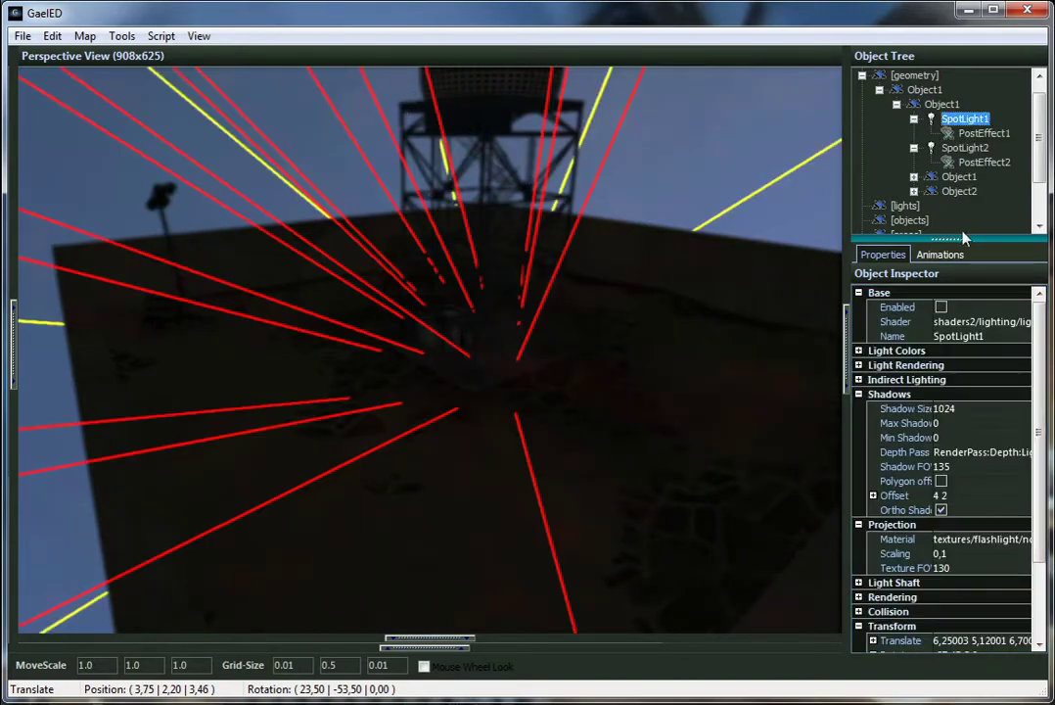
{"action": "left_click", "coordinate": [941, 307]}
Set the level's ambient color back to 47, 47, 47.
{"action": "left_click", "coordinate": [931, 206]}
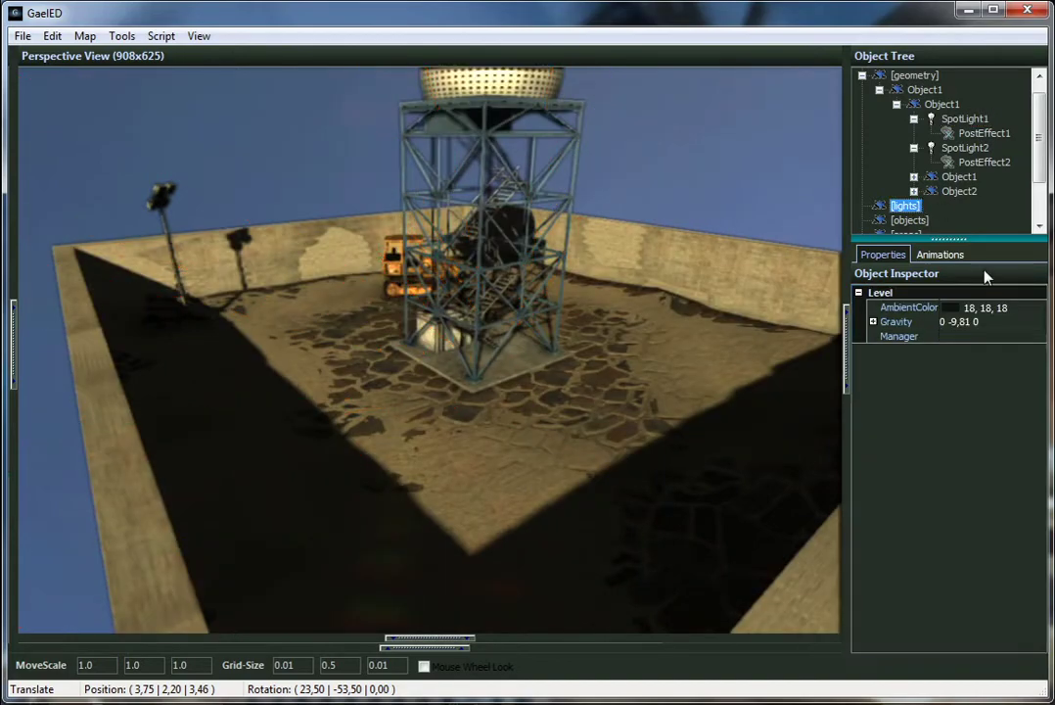
{"action": "left_click", "coordinate": [1034, 311]}
{"action": "left_click_drag", "start_coordinate": [846, 460], "coordinate": [842, 451]}
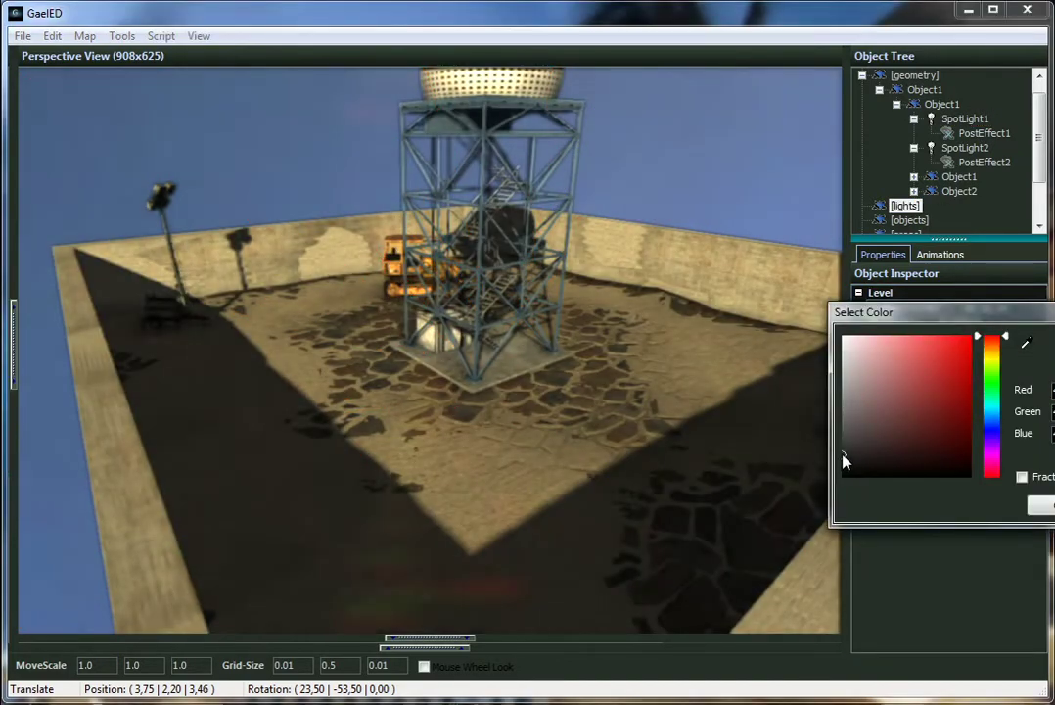
{"action": "left_click", "coordinate": [1041, 507]}
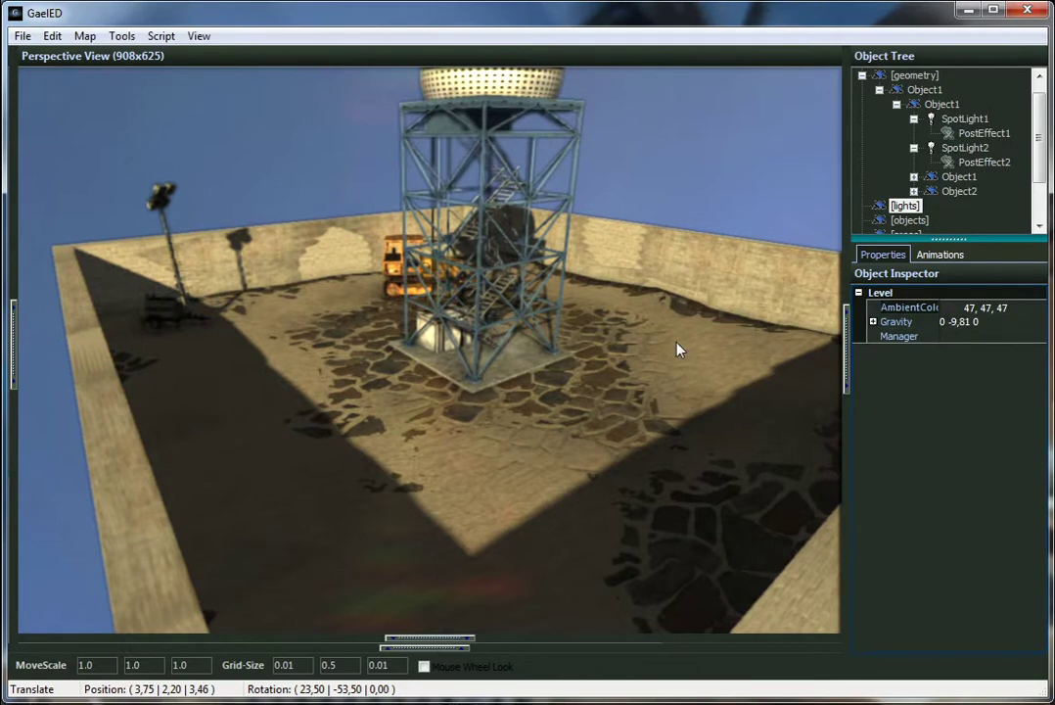
Open the Vertex Color tool for the ground plane and expose more stones beside the bulldozer using the red channel.
{"action": "right_click_drag", "start_coordinate": [700, 287], "coordinate": [743, 299]}
{"action": "key", "text": "d"}
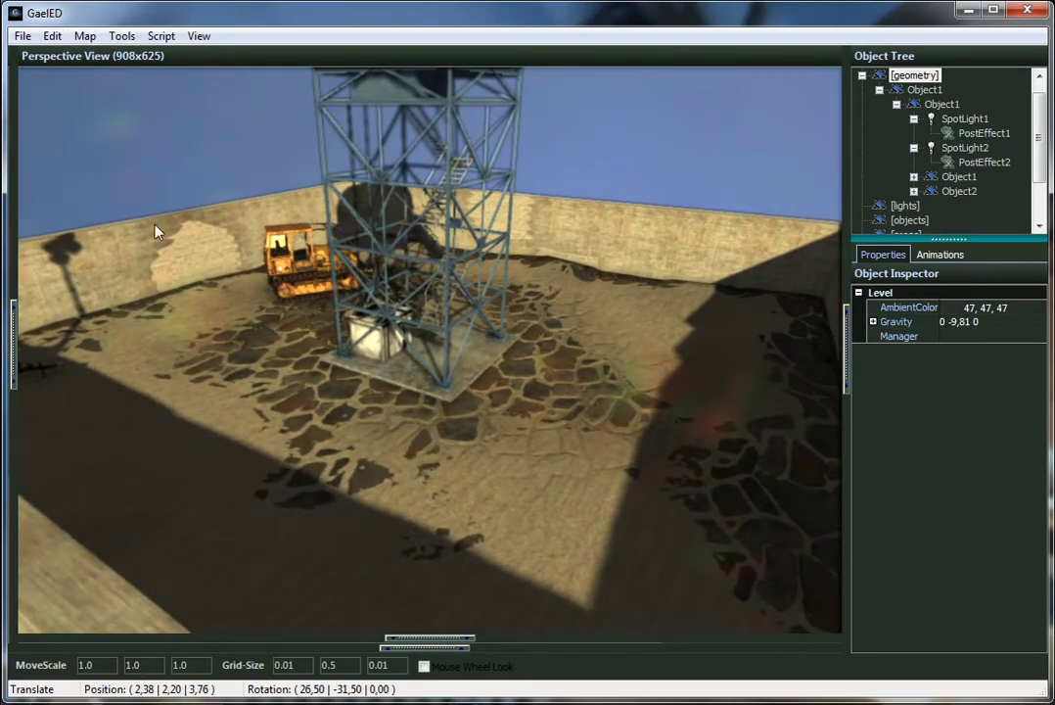
{"action": "left_click", "coordinate": [171, 260]}
{"action": "left_click", "coordinate": [124, 37]}
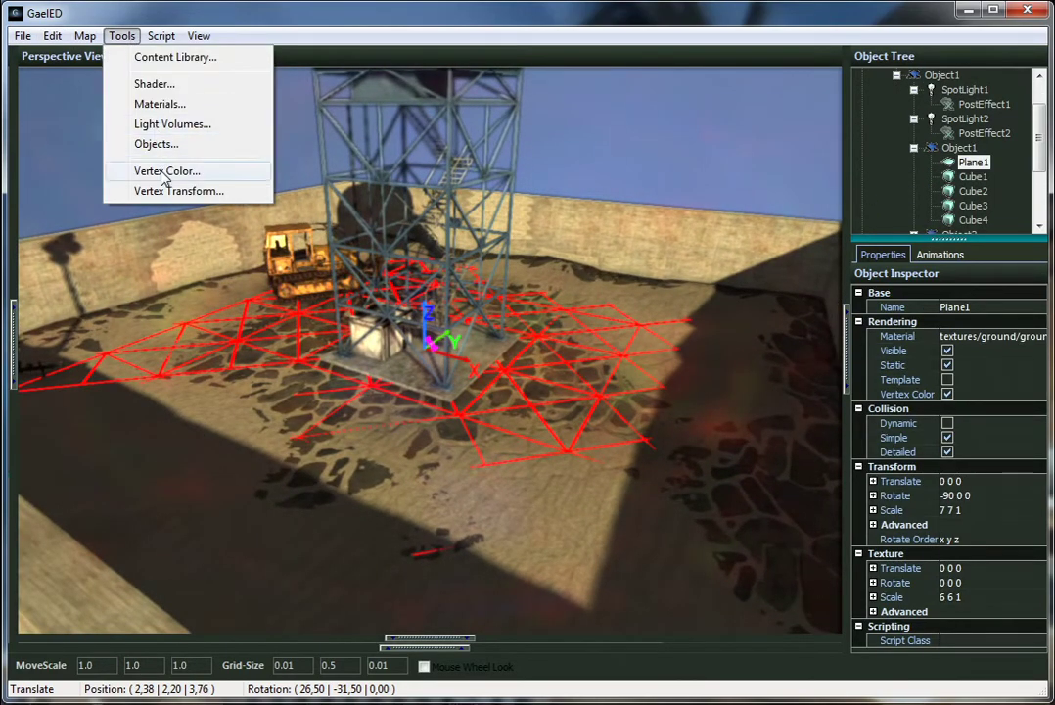
{"action": "left_click", "coordinate": [164, 173]}
{"action": "left_click_drag", "start_coordinate": [268, 333], "coordinate": [232, 371]}
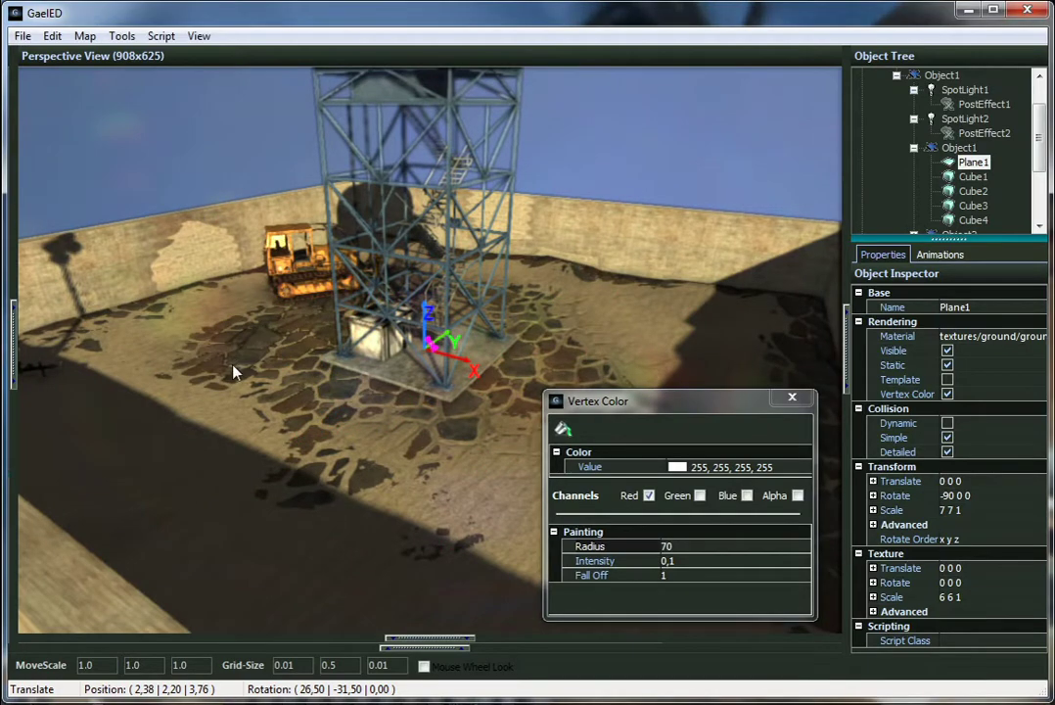
Expose stones in the shaded corner of the ground with the red channel and paint sand back over most of them.
{"action": "right_click_drag", "start_coordinate": [252, 331], "coordinate": [222, 342]}
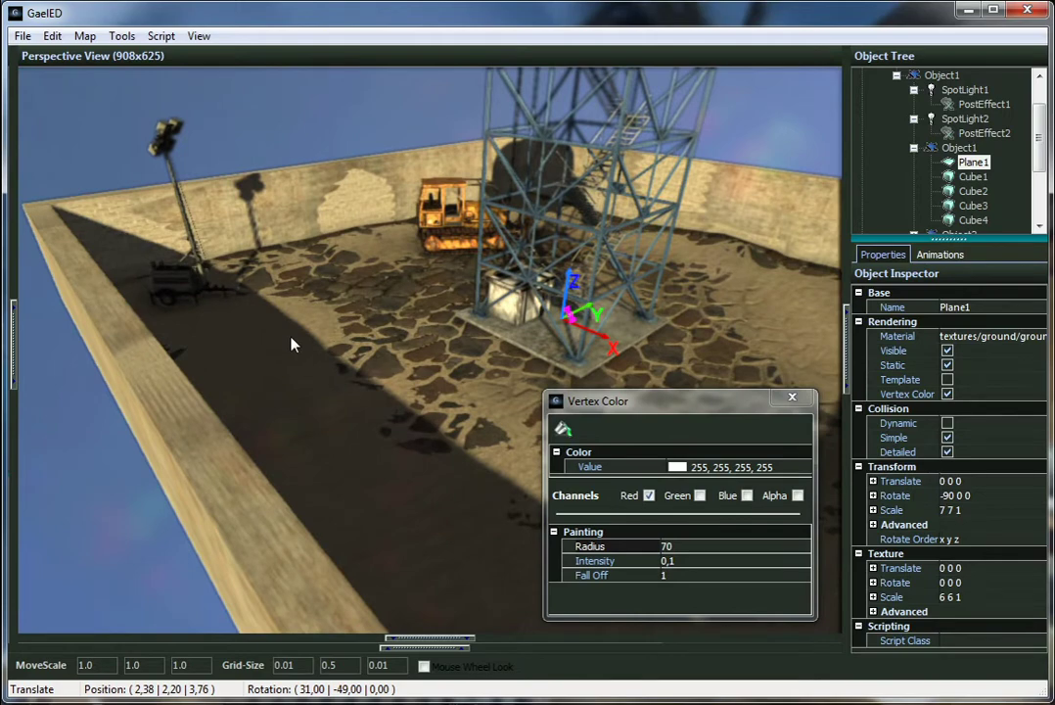
{"action": "right_click_drag", "start_coordinate": [299, 347], "coordinate": [345, 345]}
{"action": "key", "text": "d"}
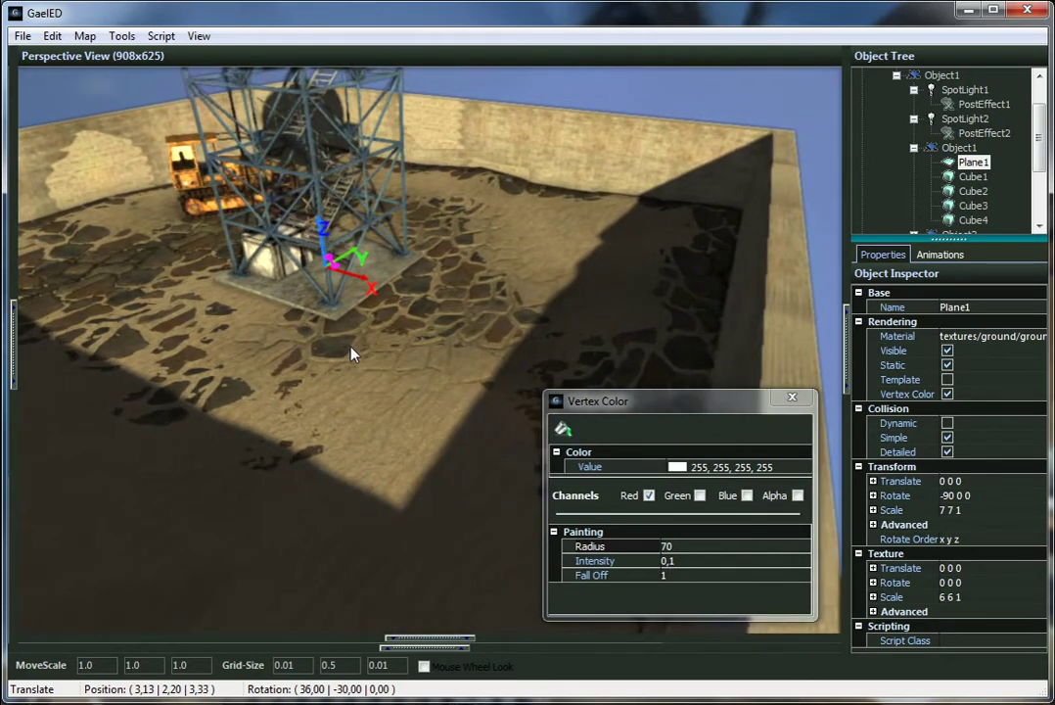
{"action": "right_click_drag", "start_coordinate": [392, 495], "coordinate": [316, 482]}
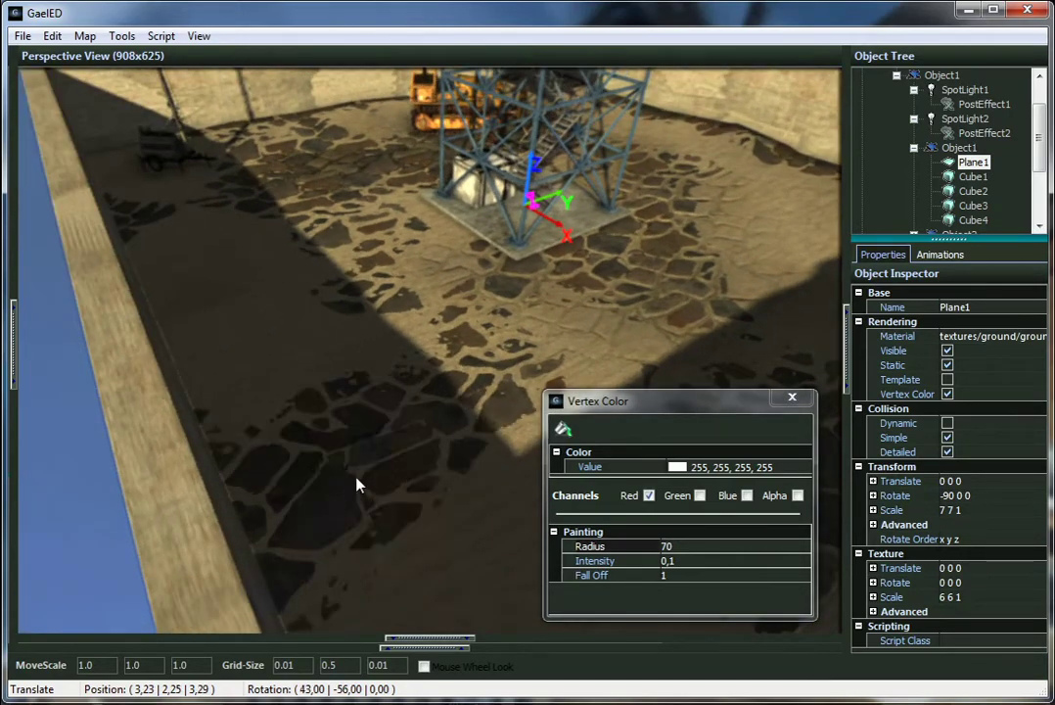
{"action": "left_click_drag", "start_coordinate": [287, 491], "coordinate": [299, 499]}
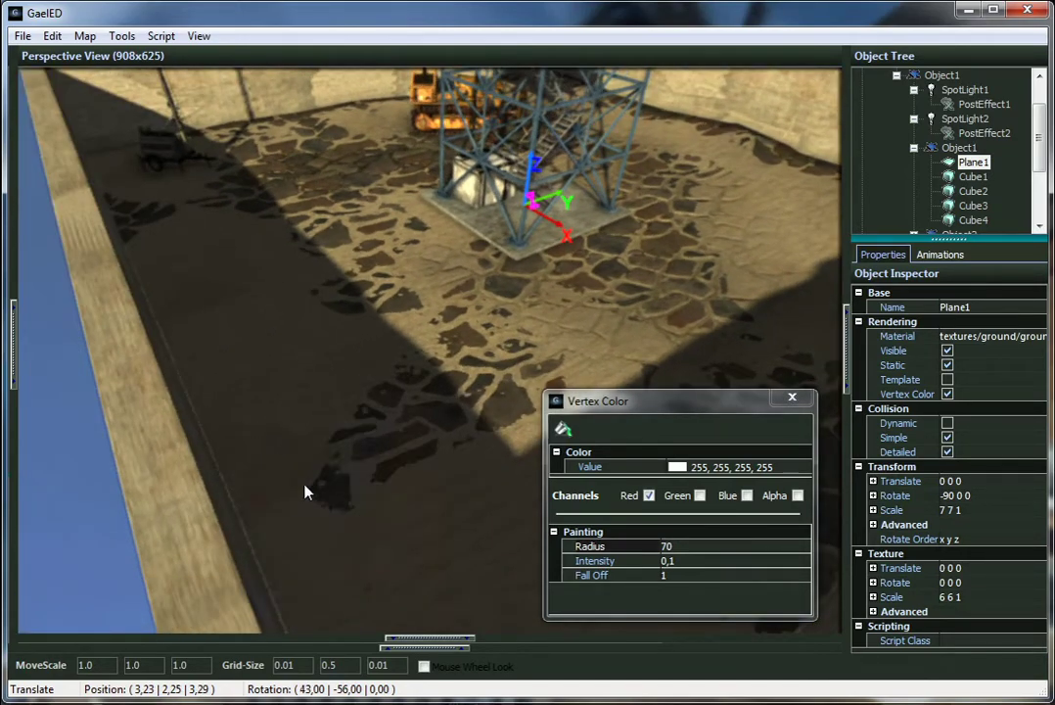
Enable only the green channel, paint the shaded ground beside the stones, and close the Vertex Color tool.
{"action": "left_click", "coordinate": [648, 496]}
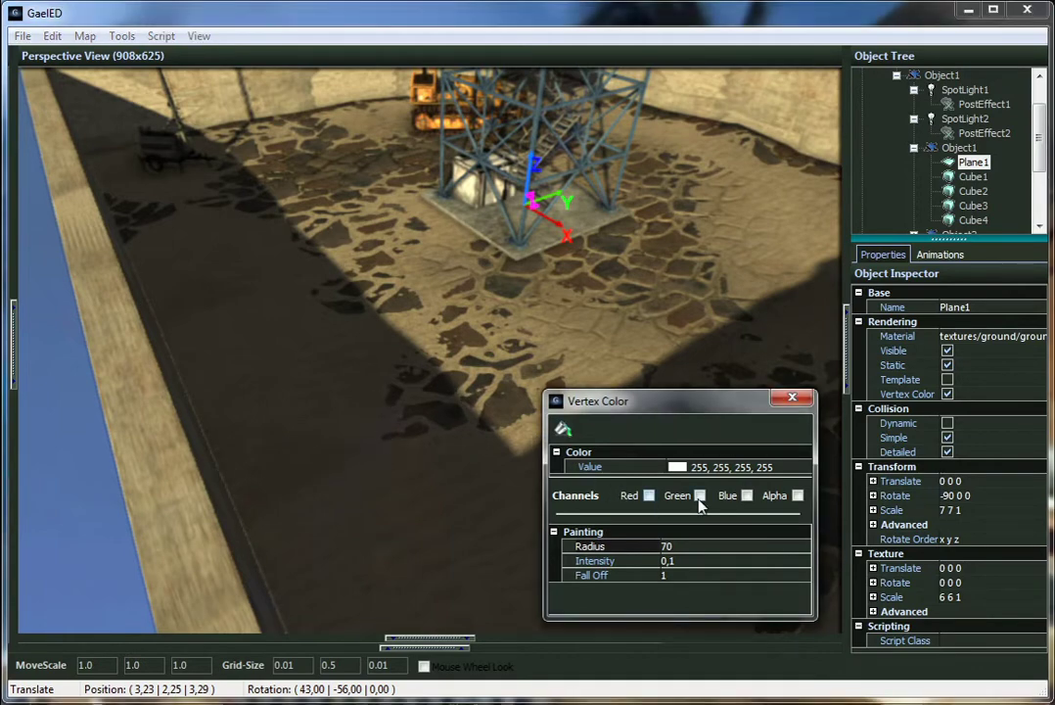
{"action": "left_click_drag", "start_coordinate": [386, 381], "coordinate": [421, 412]}
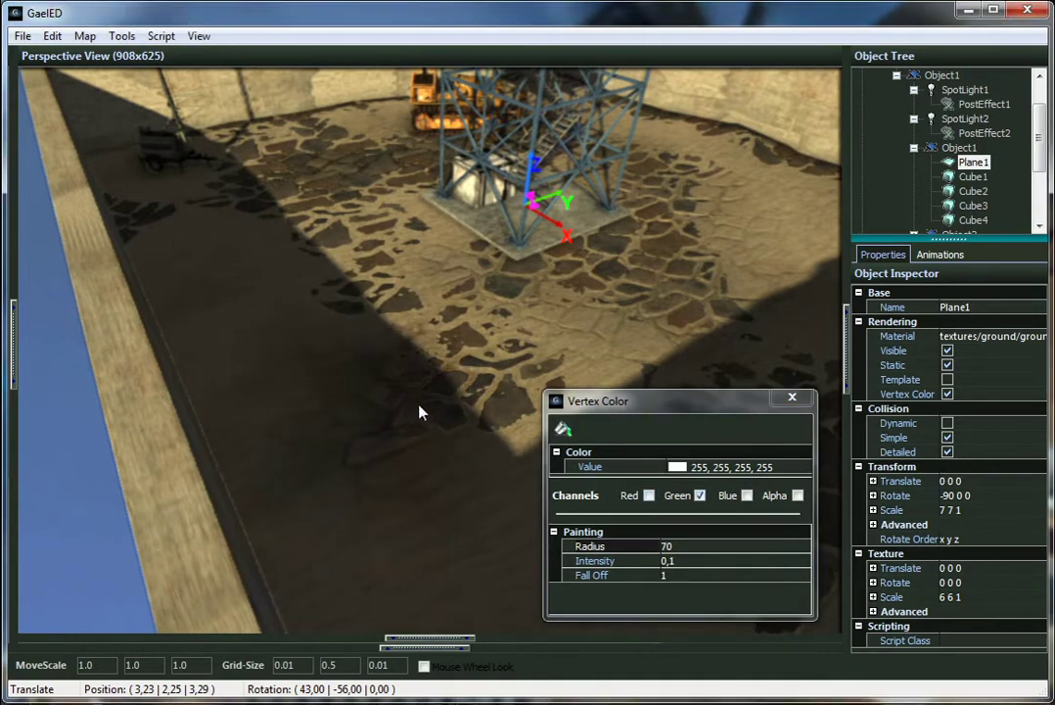
{"action": "right_click_drag", "start_coordinate": [440, 377], "coordinate": [453, 371]}
{"action": "key", "text": "a"}
{"action": "key", "text": "w"}
{"action": "left_click", "coordinate": [791, 396]}
Clear the selection and inspect the furnished courtyard from the opposite side.
{"action": "right_click_drag", "start_coordinate": [571, 418], "coordinate": [591, 408]}
{"action": "left_click", "coordinate": [616, 77]}
{"action": "right_click_drag", "start_coordinate": [606, 248], "coordinate": [312, 237]}
{"action": "key", "text": "s"}
{"action": "key", "text": "d"}
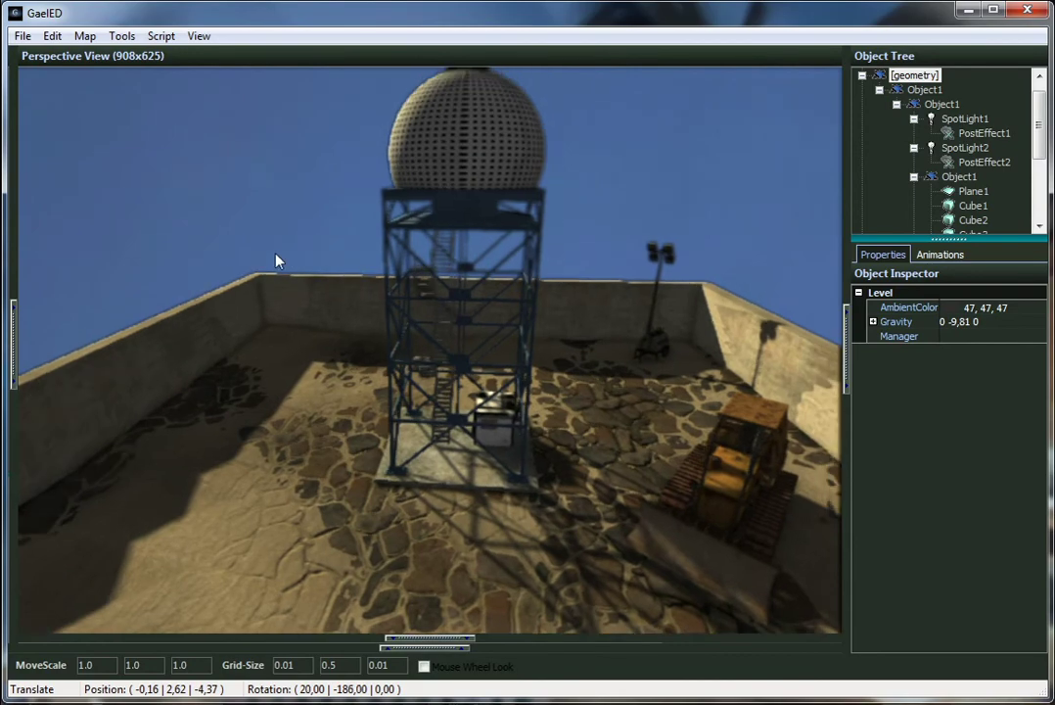